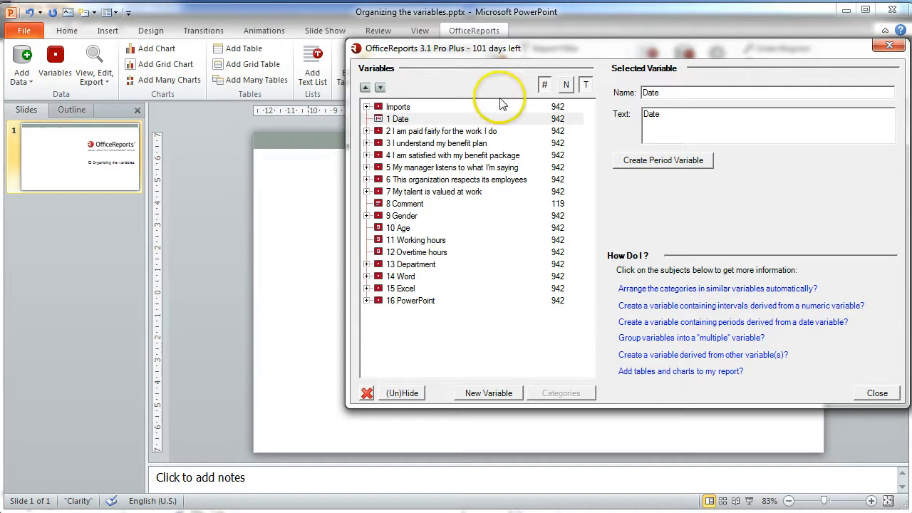
Examine the variable types by viewing the Gender and Department categories and the Age and Comment variables.
click(366, 216)
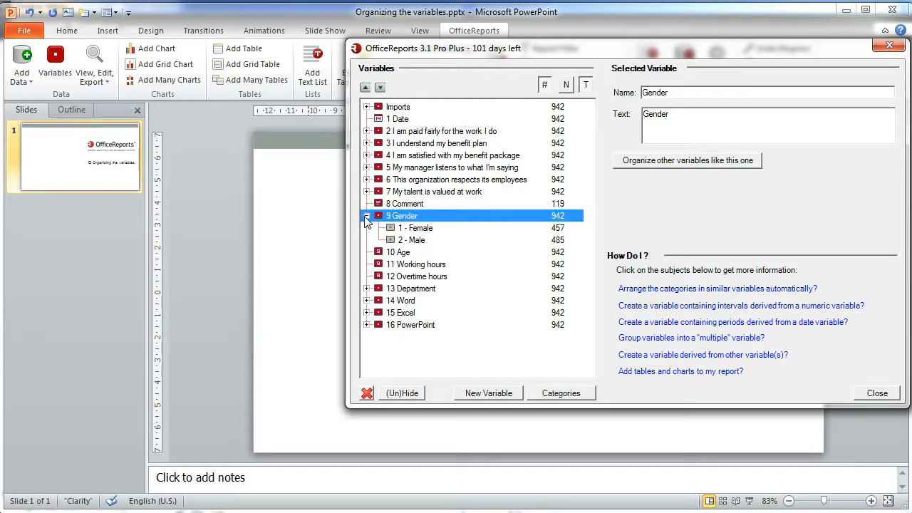
click(366, 289)
click(367, 289)
click(366, 216)
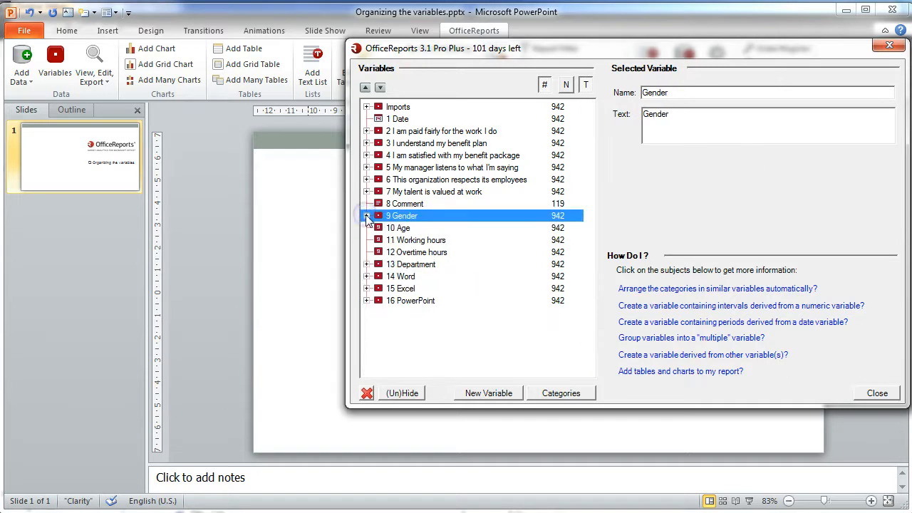
click(391, 231)
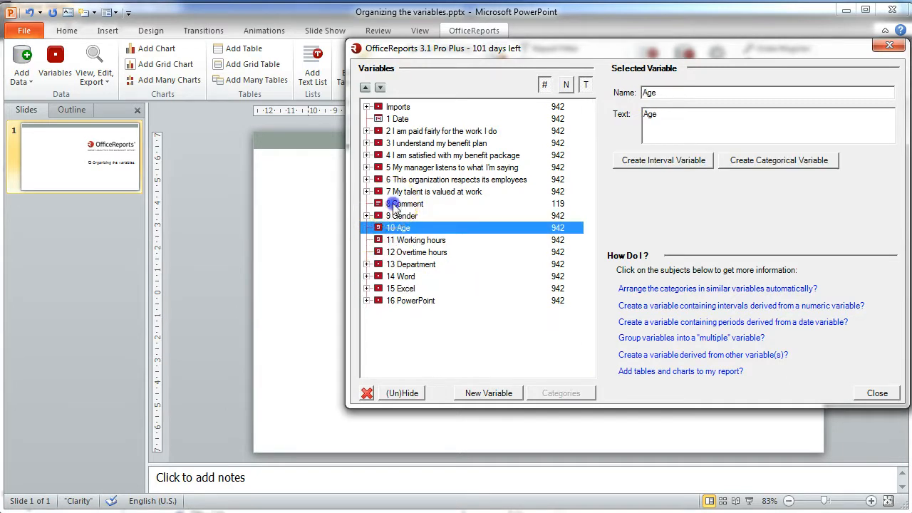
click(394, 205)
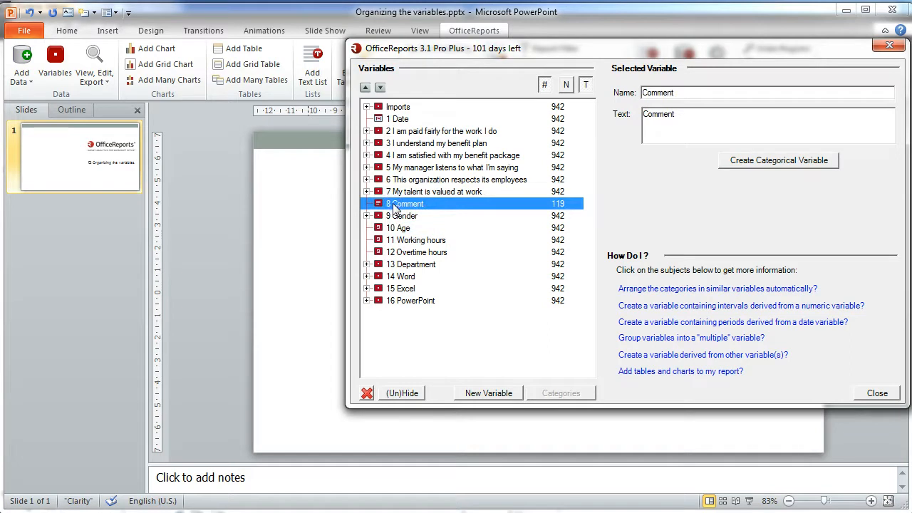
Create a period variable in quarters from the Date variable and review its categories.
click(406, 120)
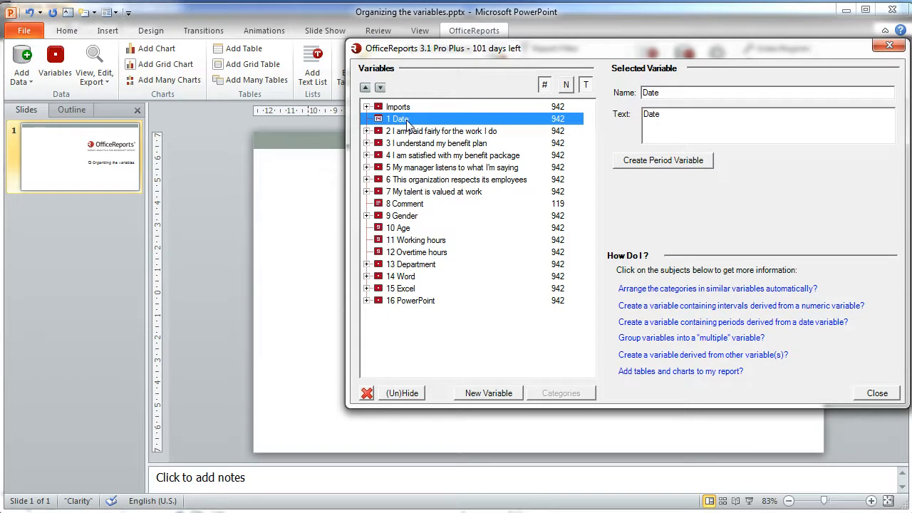
click(627, 164)
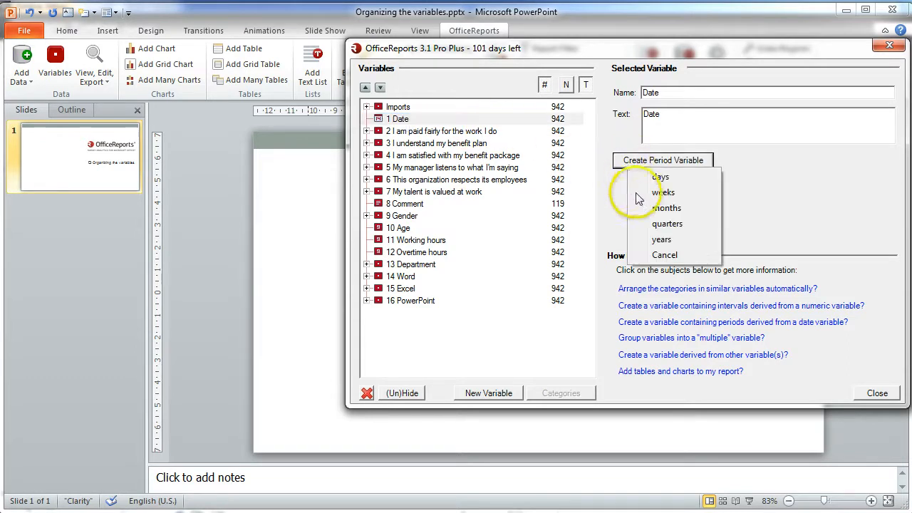
click(650, 225)
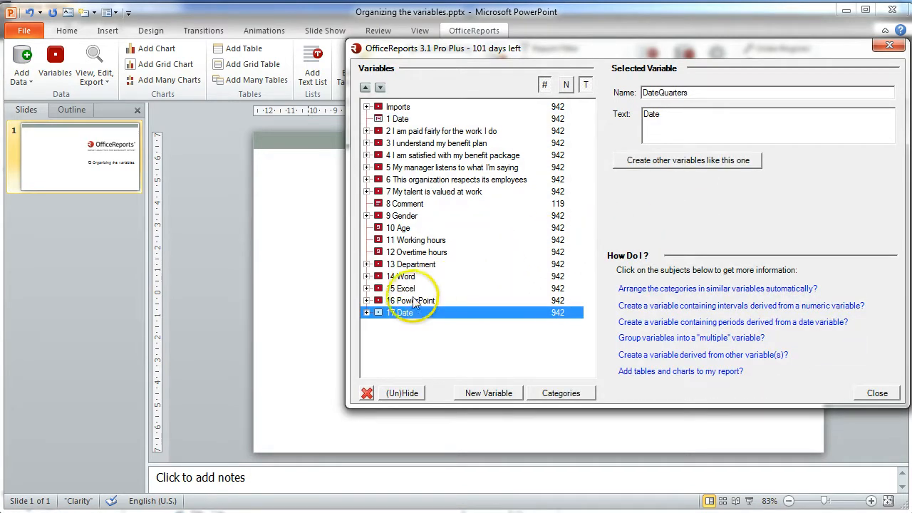
click(366, 312)
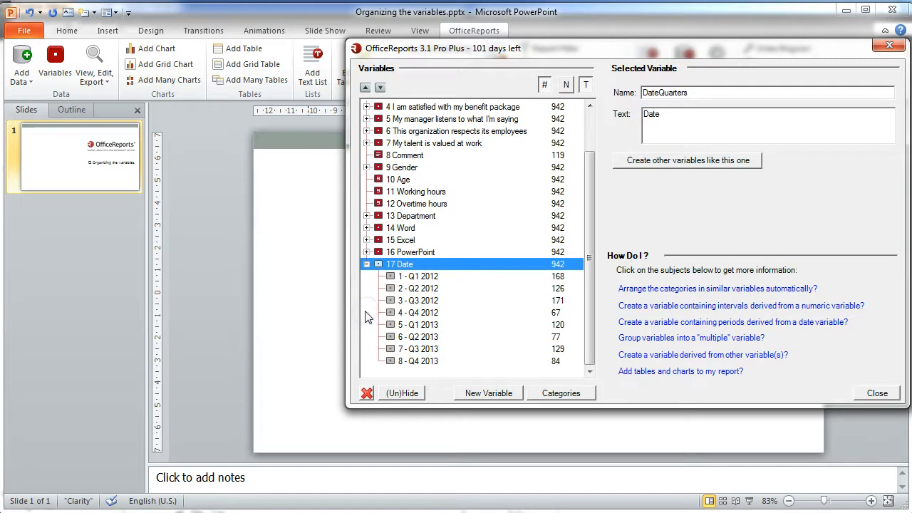
click(366, 263)
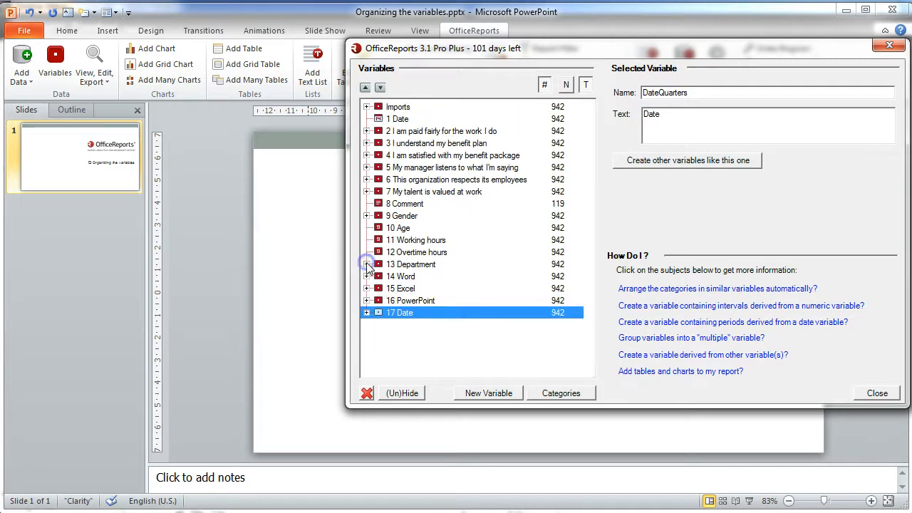
Create an interval variable from the numeric Age variable, review its intervals, and select the Comment variable.
click(377, 229)
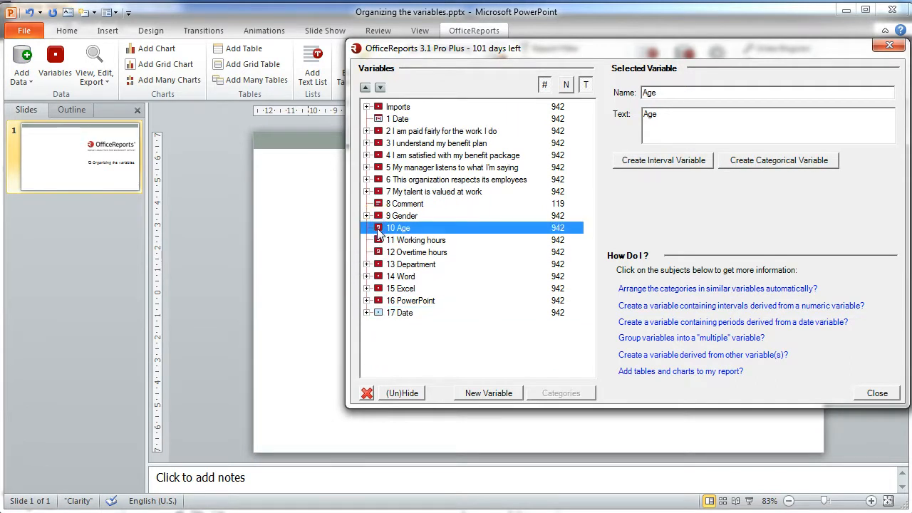
click(625, 162)
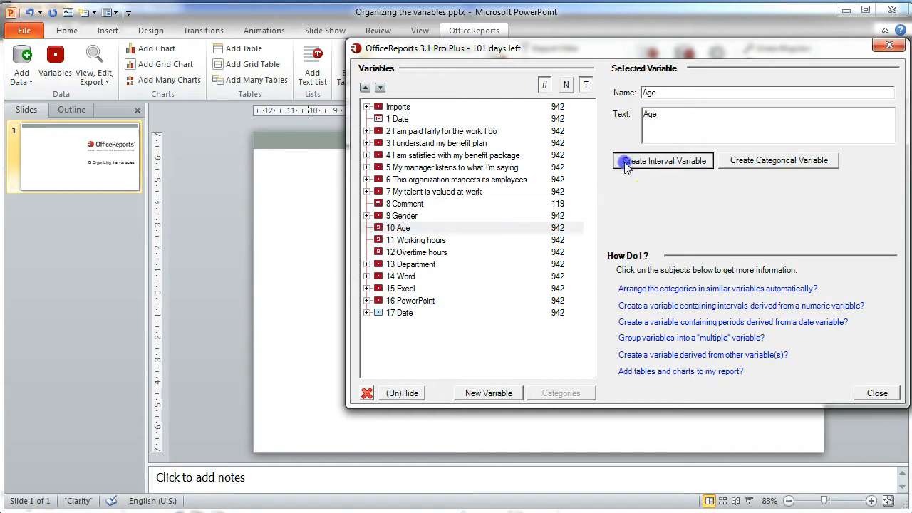
click(649, 208)
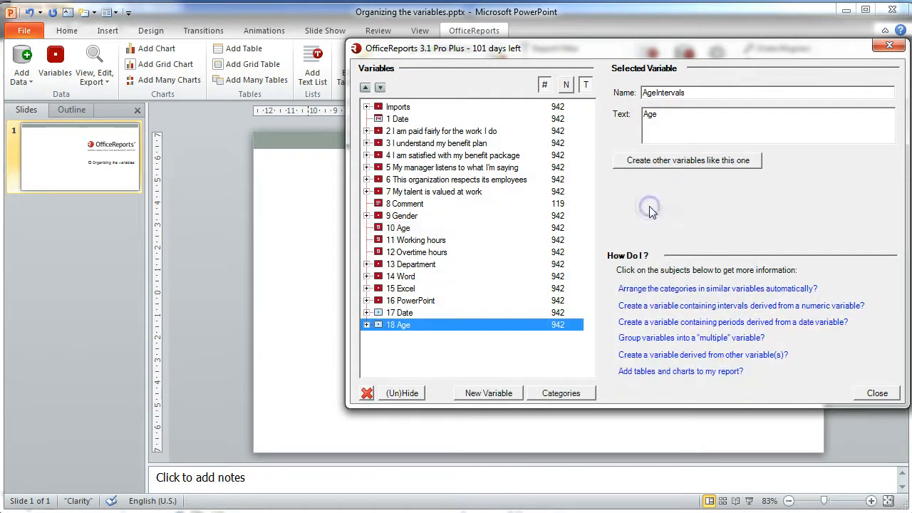
click(366, 325)
click(367, 313)
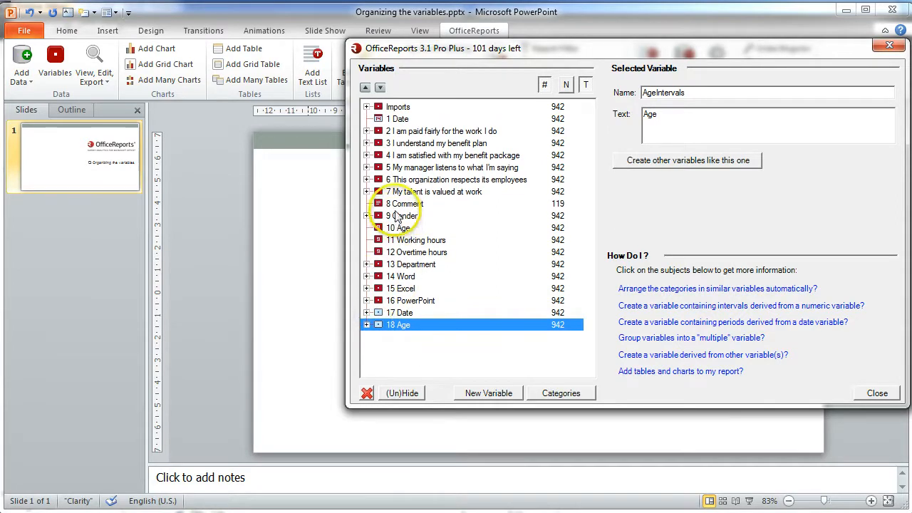
click(397, 205)
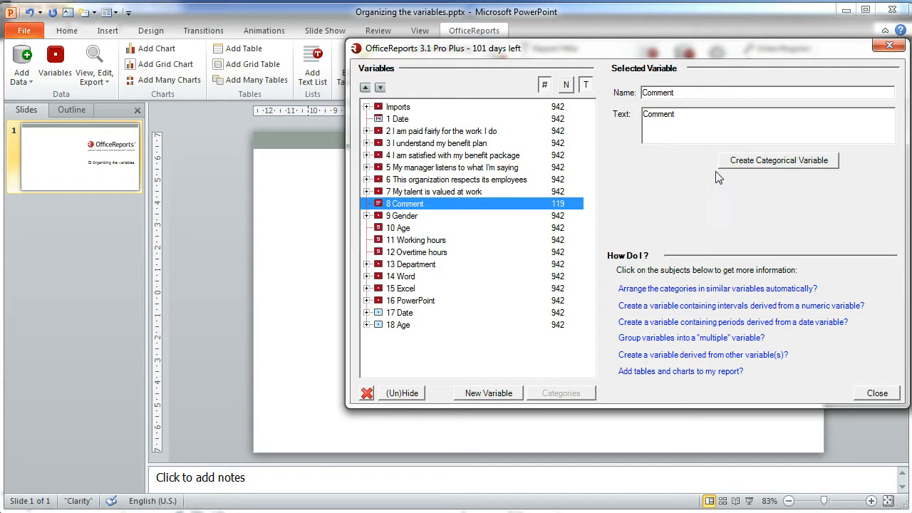
Move the Strongly Agree category to first place in the variable "I am paid fairly for the work I do".
click(366, 131)
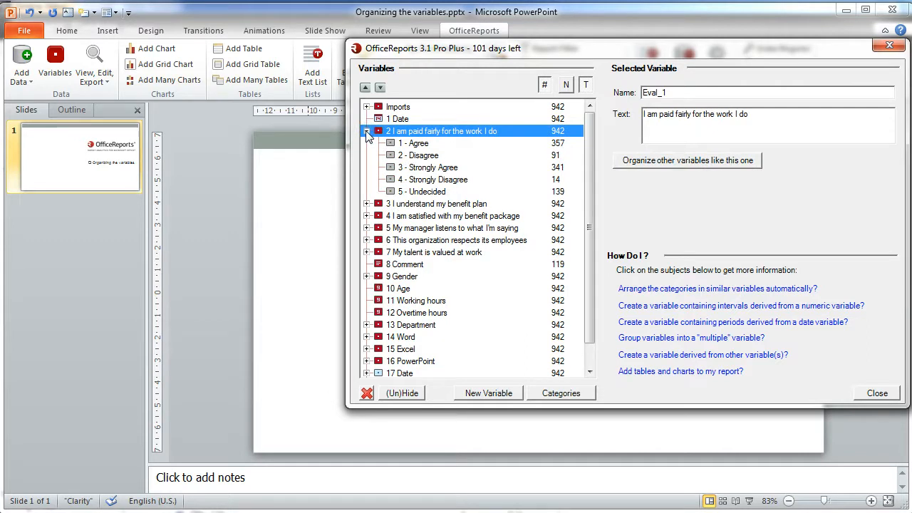
click(418, 168)
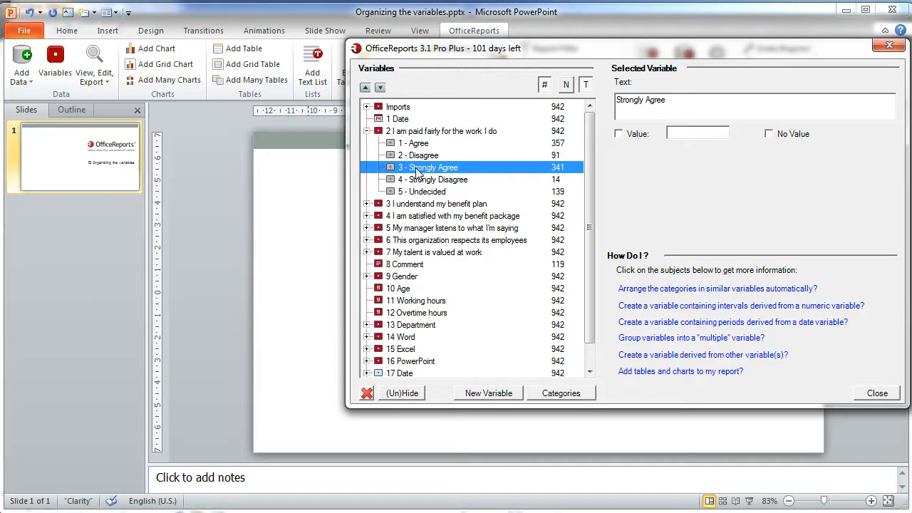
click(365, 87)
click(364, 88)
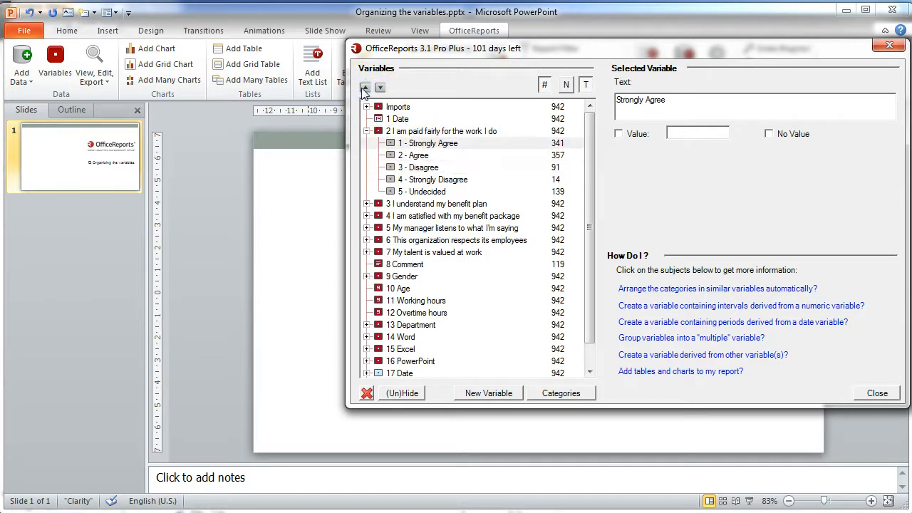
Assign the value 100 to the Strongly Agree category and 50 to the Agree category.
click(449, 146)
click(674, 132)
text(100)
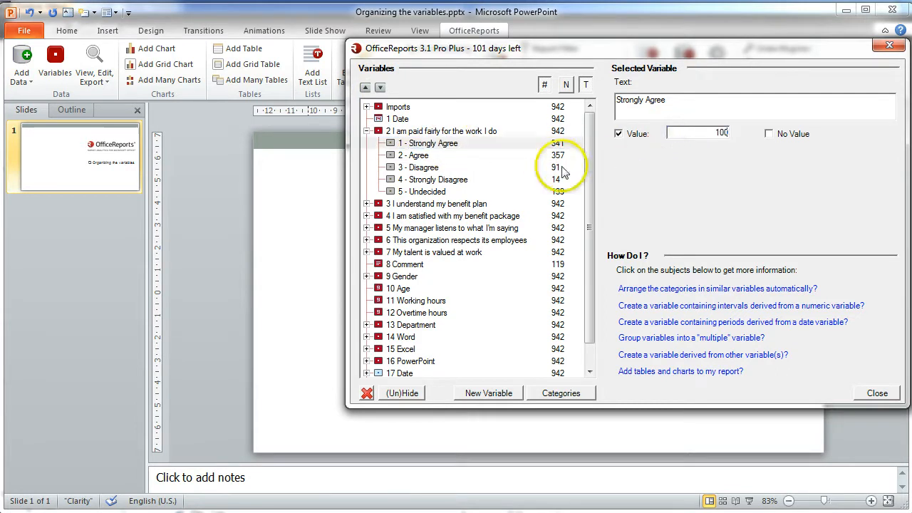
click(416, 155)
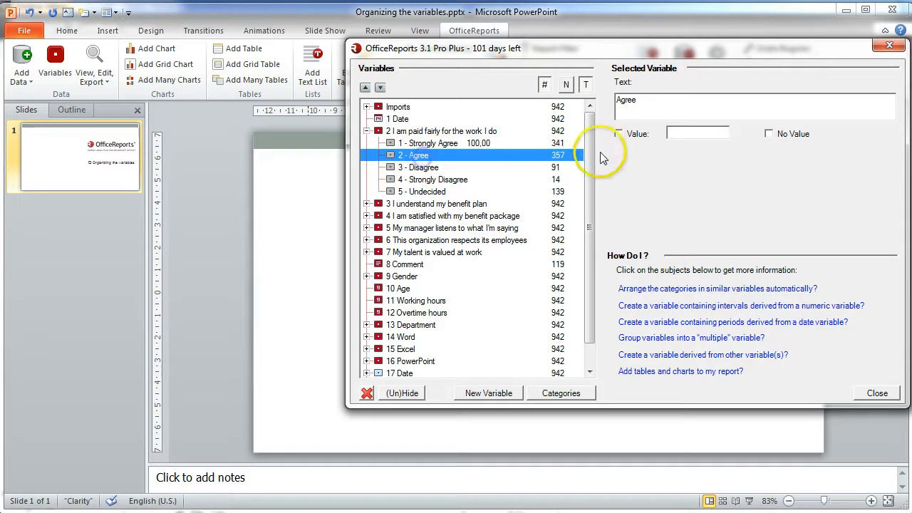
click(675, 133)
text(50)
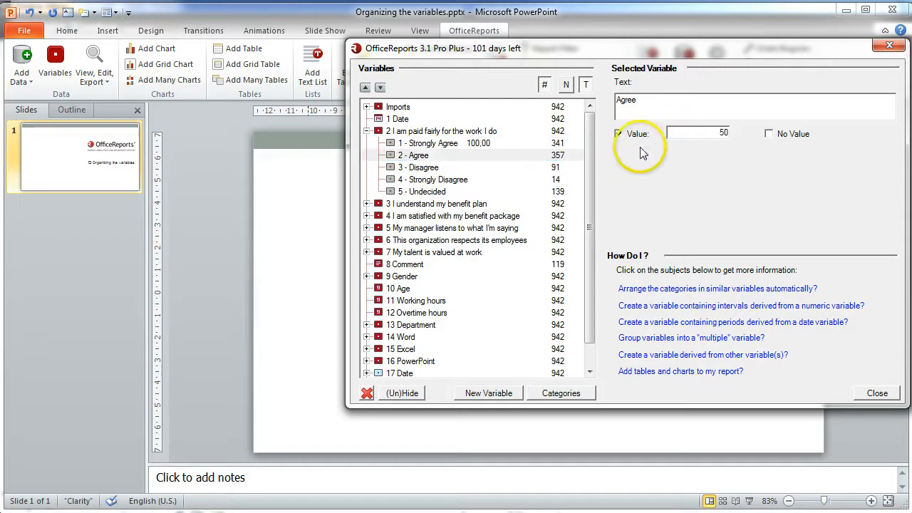
Assign the value -50 to the Disagree category and -100 to the Strongly Disagree category.
click(424, 168)
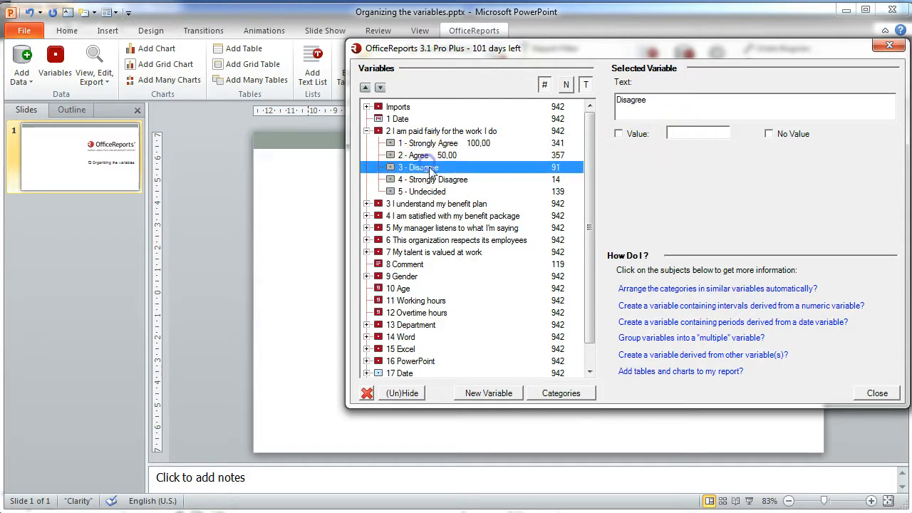
click(693, 134)
text(-50)
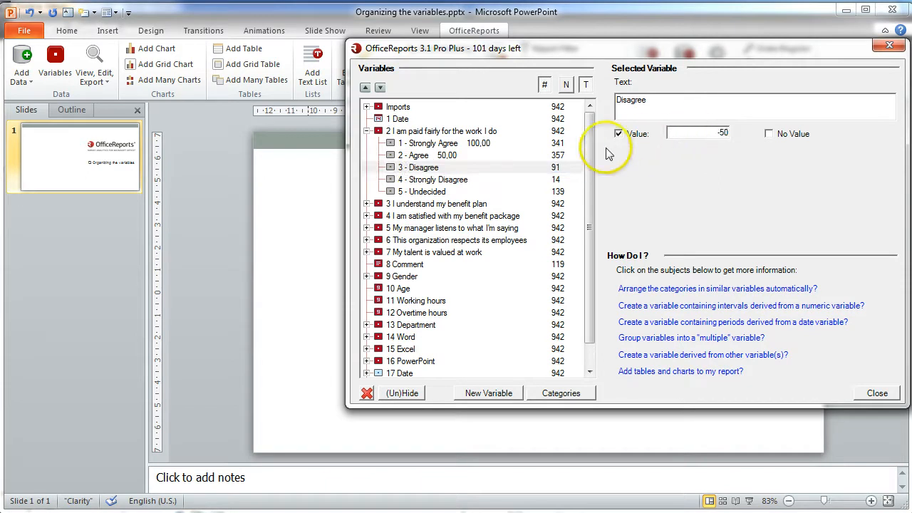
click(509, 179)
click(689, 135)
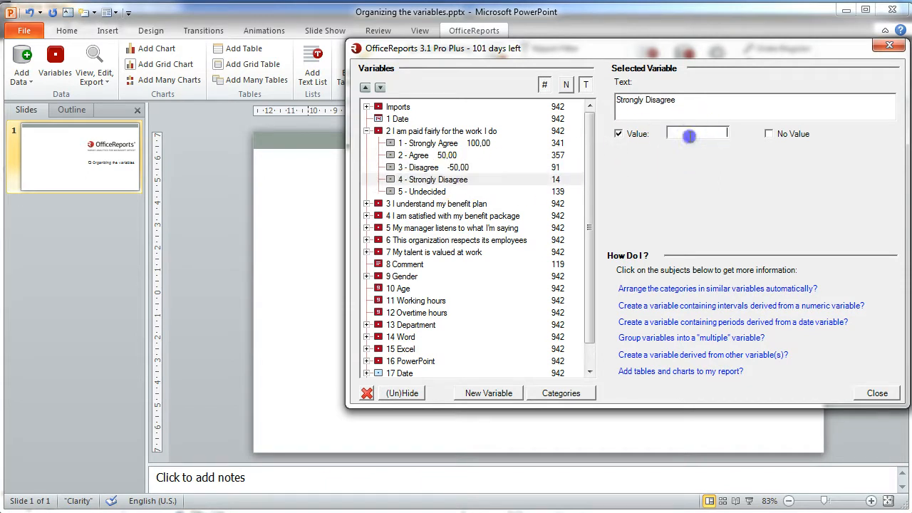
text(-100)
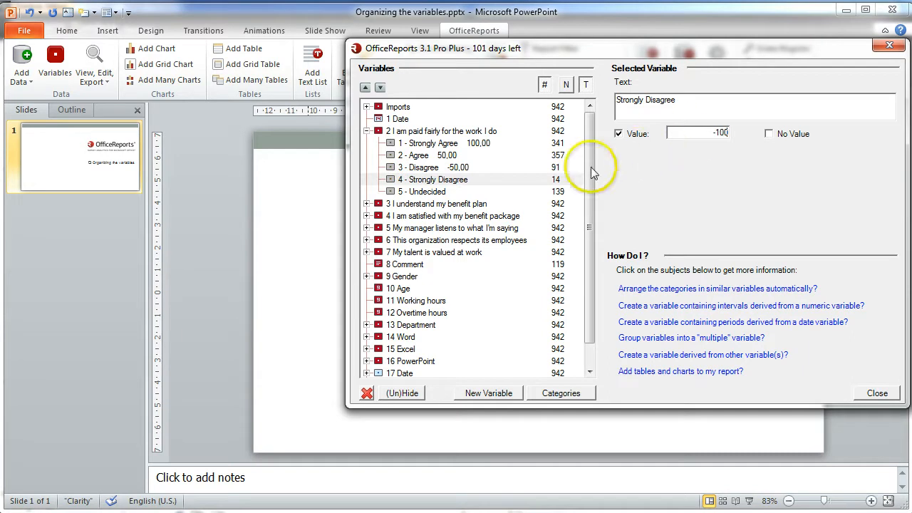
Mark the Undecided category of "I am paid fairly for the work I do" as No Value.
click(421, 191)
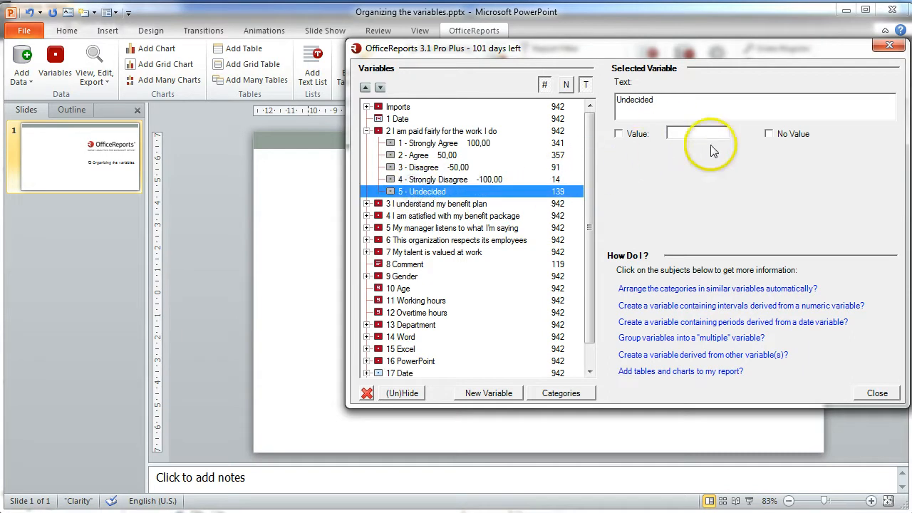
click(767, 134)
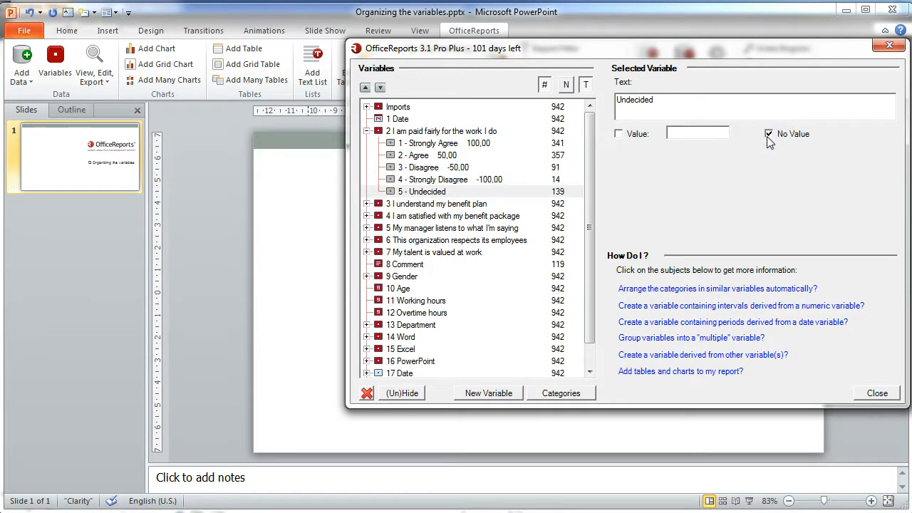
click(748, 139)
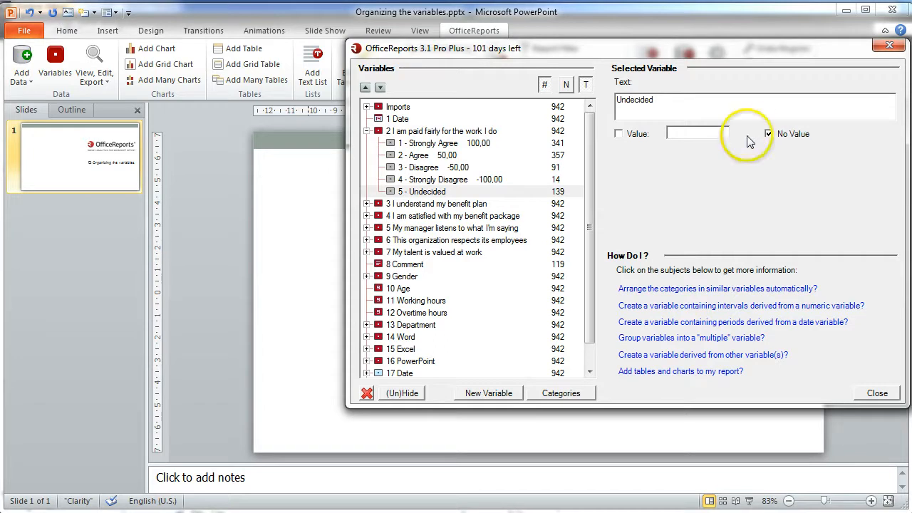
Organize variables 3 to 7 like "I am paid fairly for the work I do", check their categories, and collapse the expanded variables.
click(368, 204)
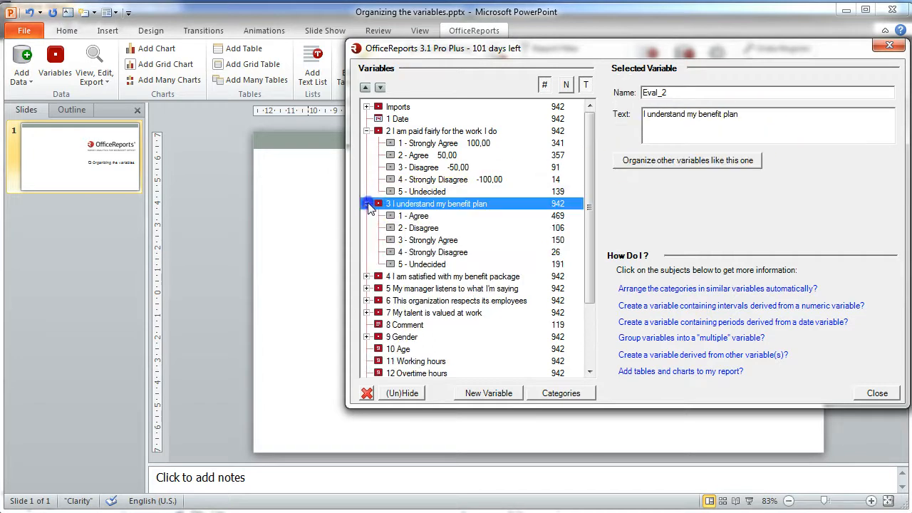
click(368, 277)
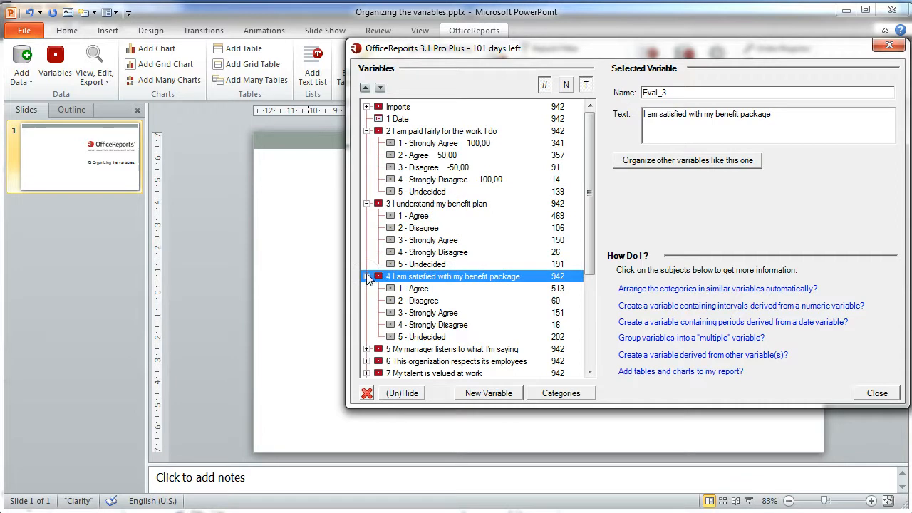
click(397, 132)
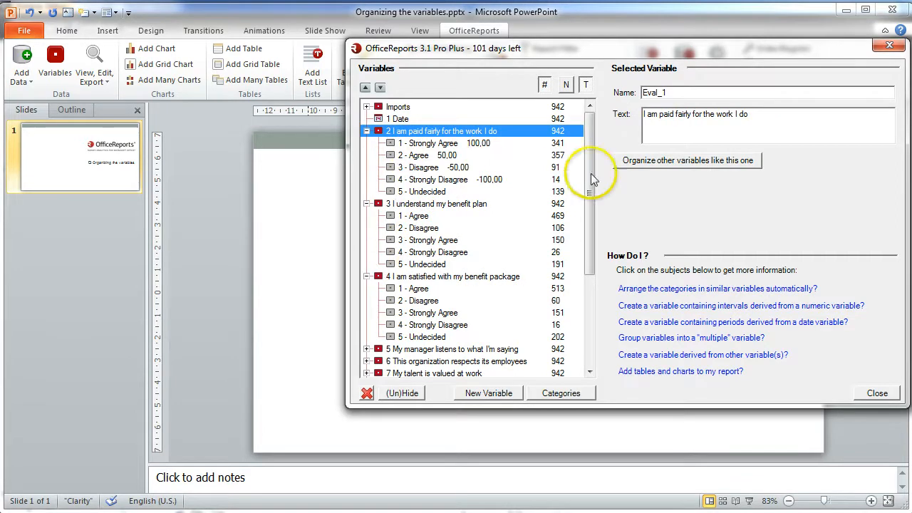
click(641, 162)
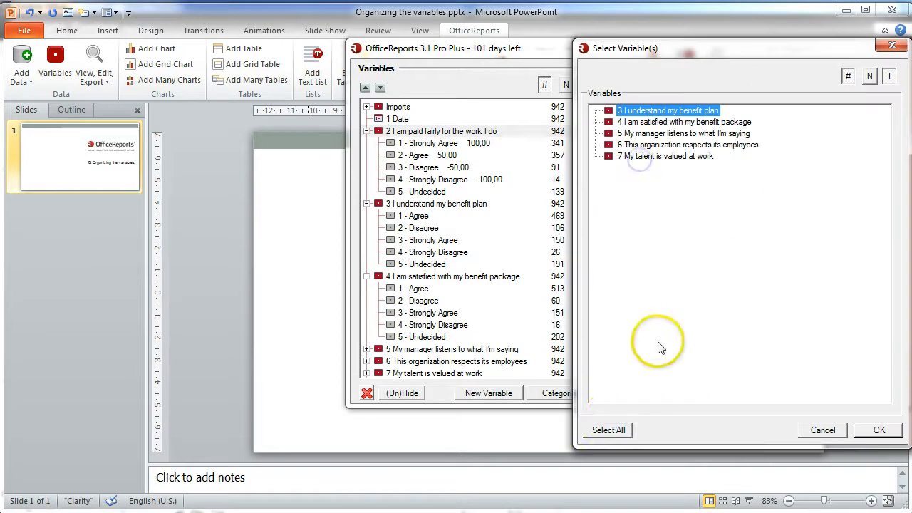
click(603, 432)
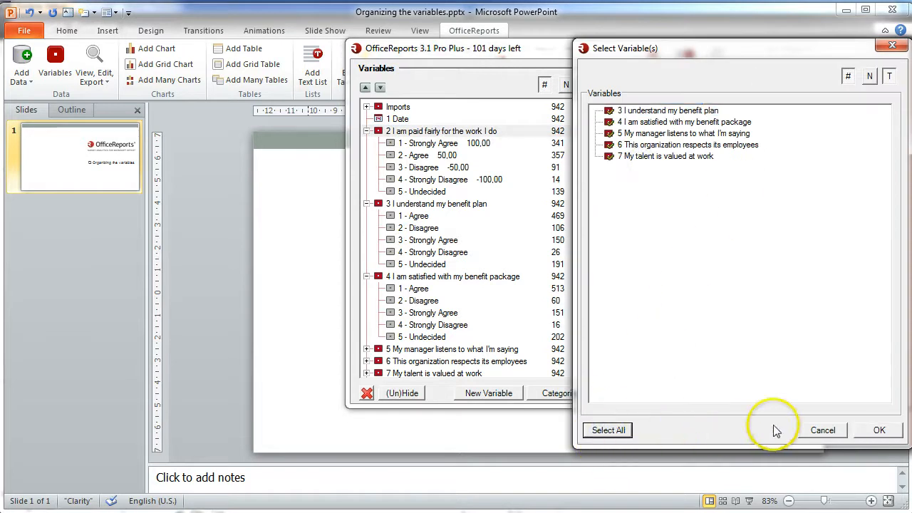
click(878, 430)
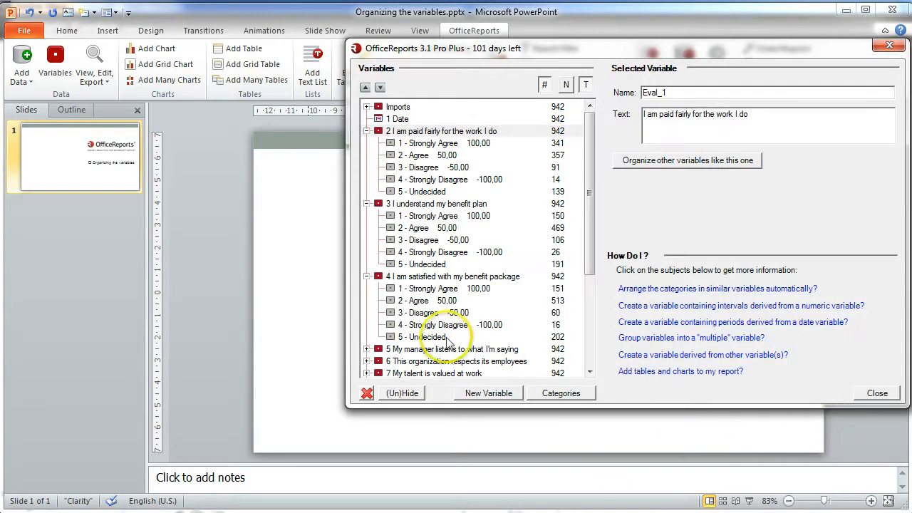
click(367, 277)
click(367, 204)
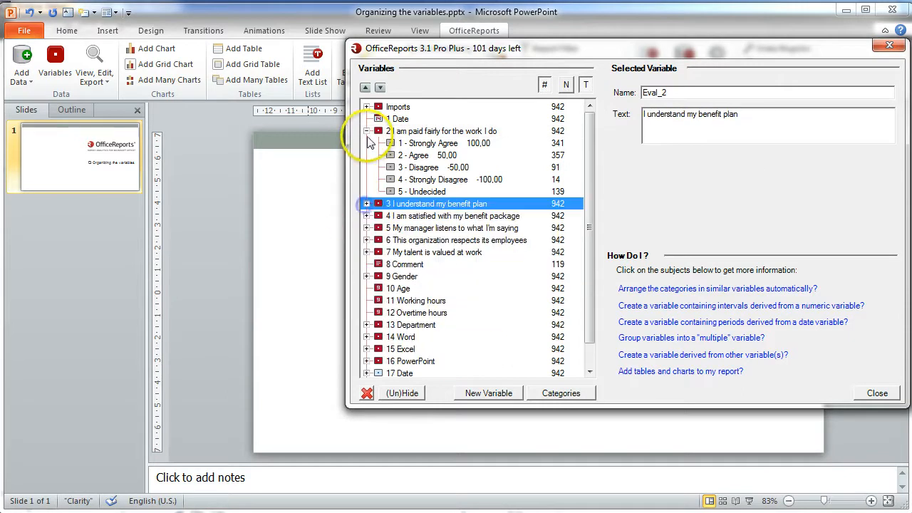
click(367, 132)
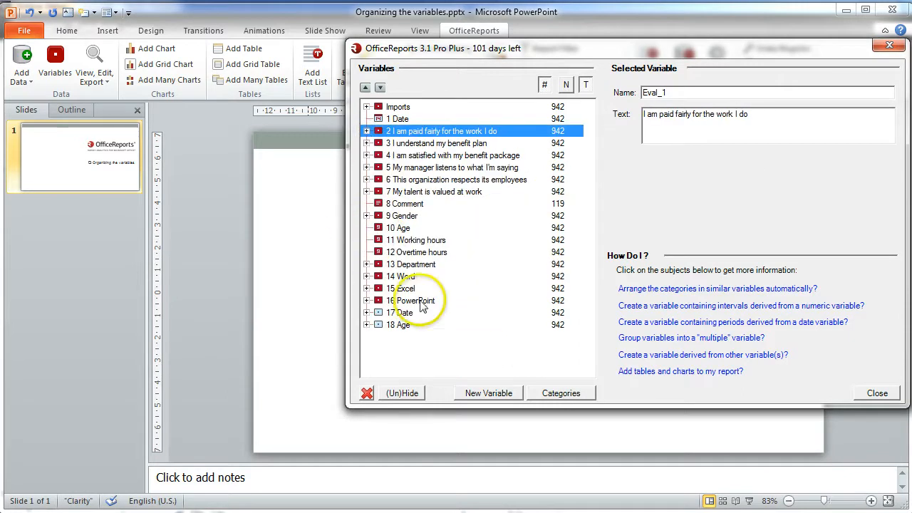
Merge the Department and Gender variables, in that order, into a new variable and check its combined categories.
click(463, 394)
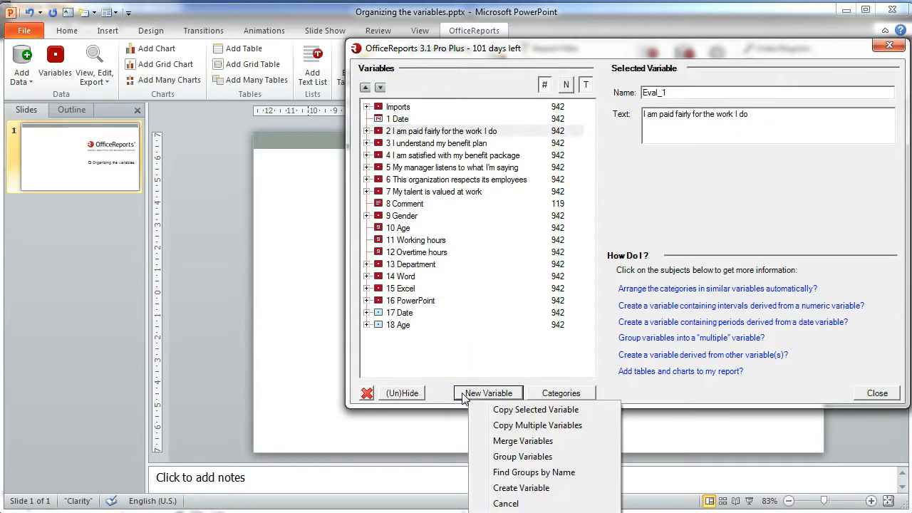
click(491, 443)
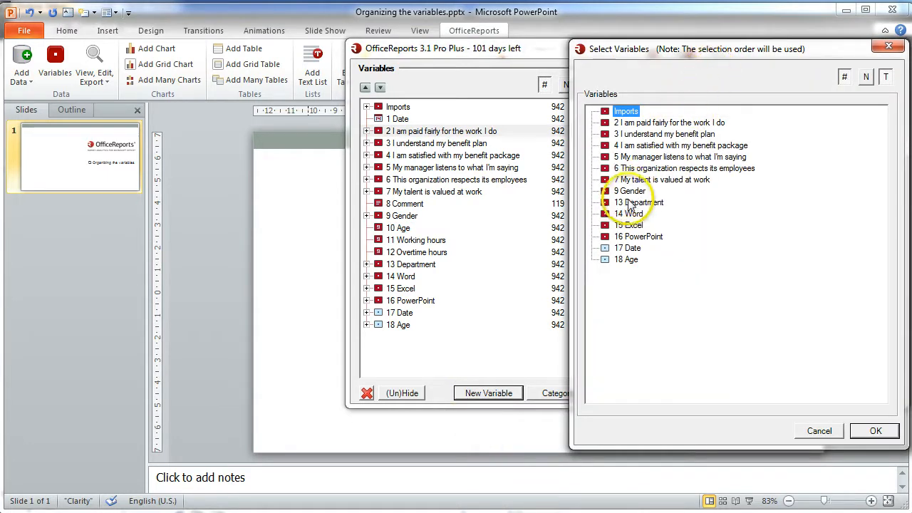
click(630, 202)
click(631, 192)
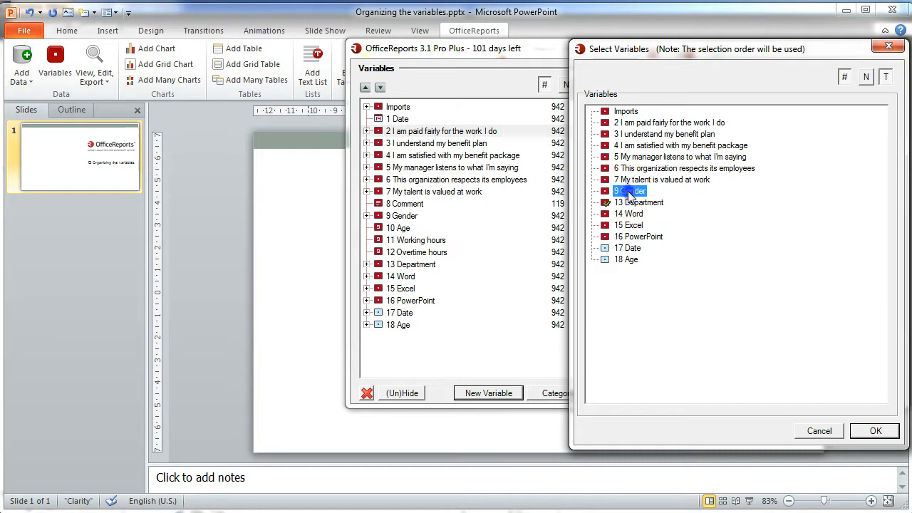
click(862, 433)
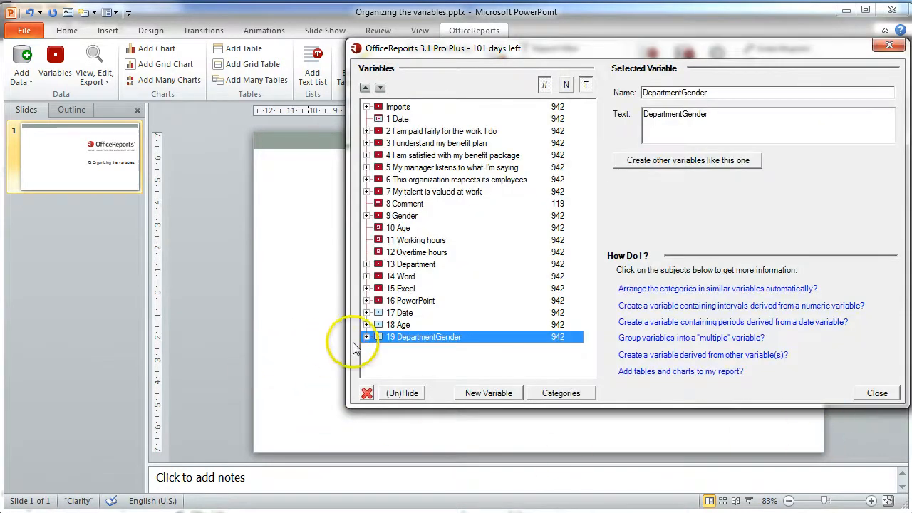
click(365, 337)
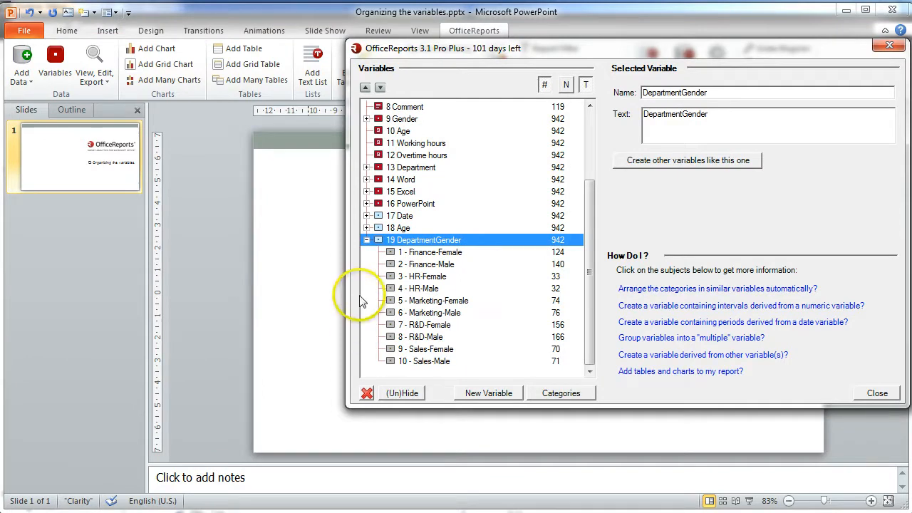
click(366, 241)
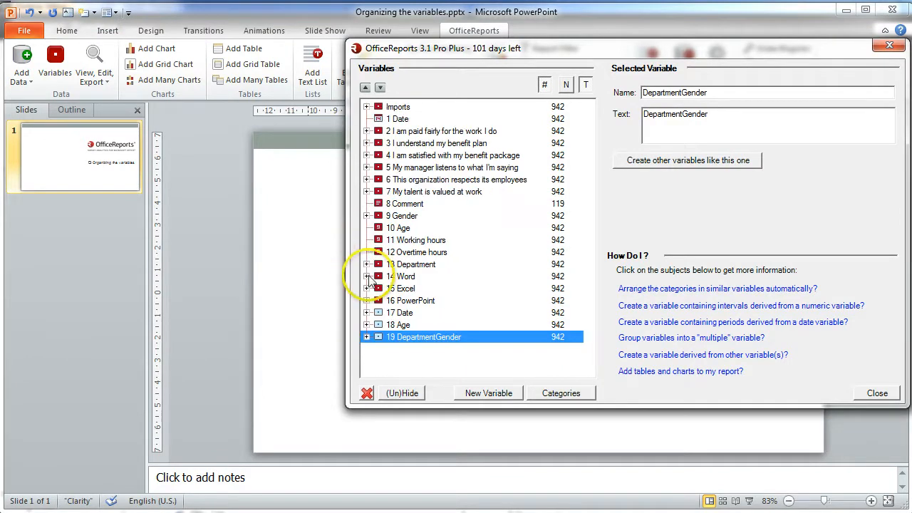
Group the Word, Excel and PowerPoint variables into one variable, excluding categories with value '0'.
click(367, 277)
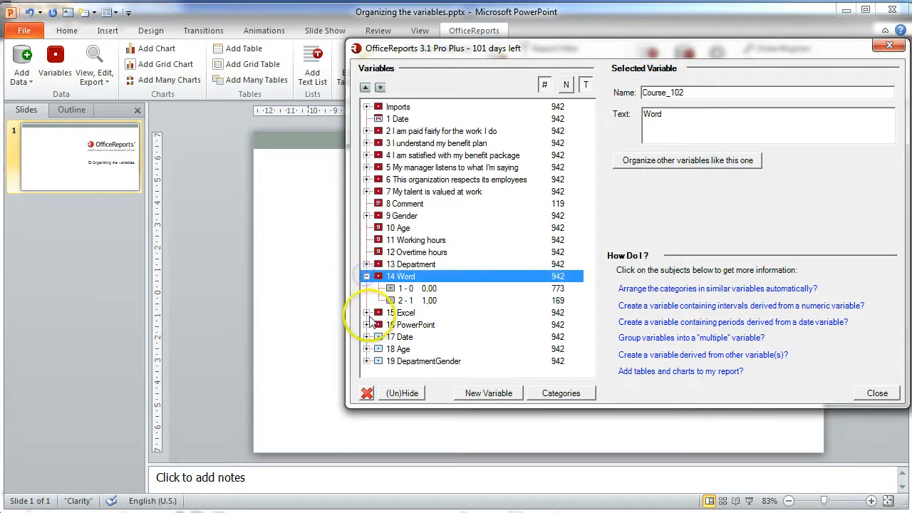
click(366, 313)
click(366, 349)
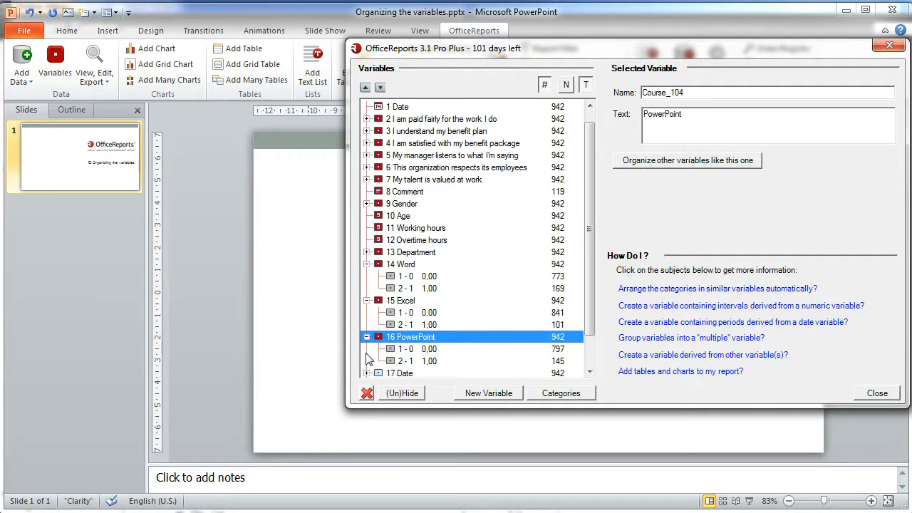
click(461, 397)
click(482, 457)
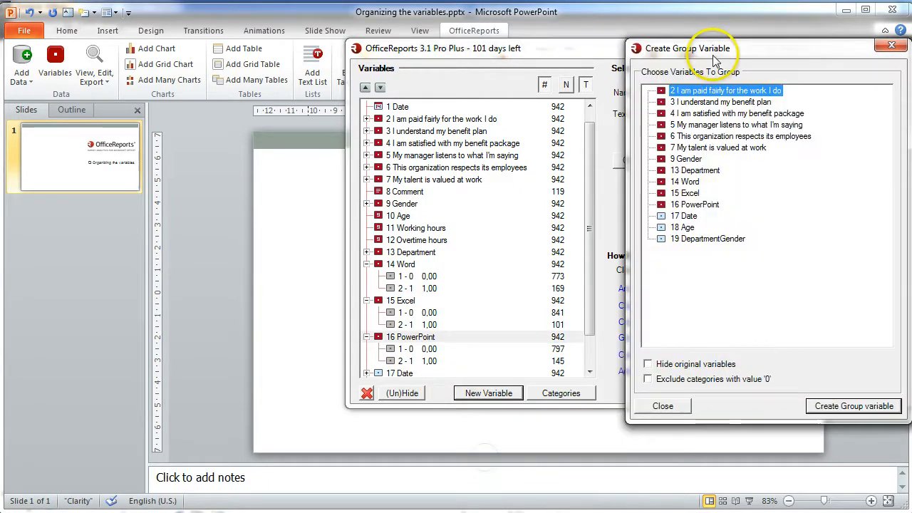
click(682, 183)
click(686, 205)
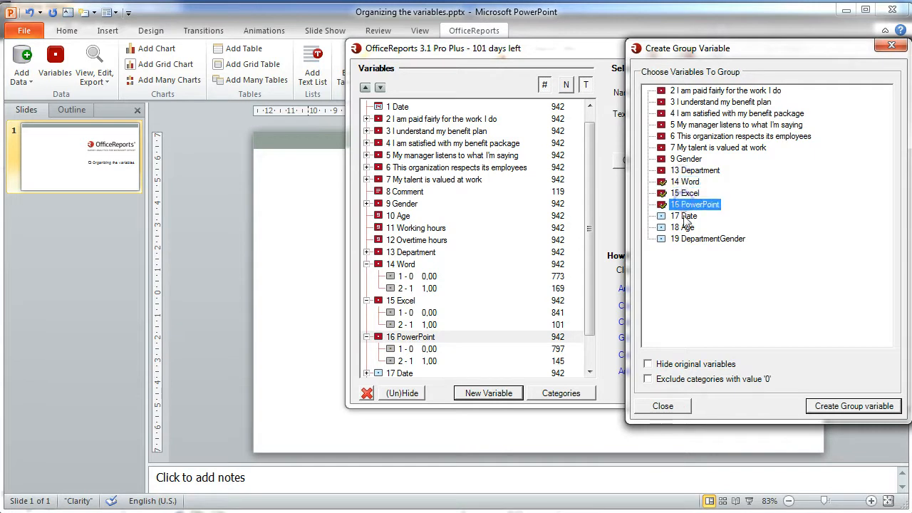
click(648, 380)
click(813, 407)
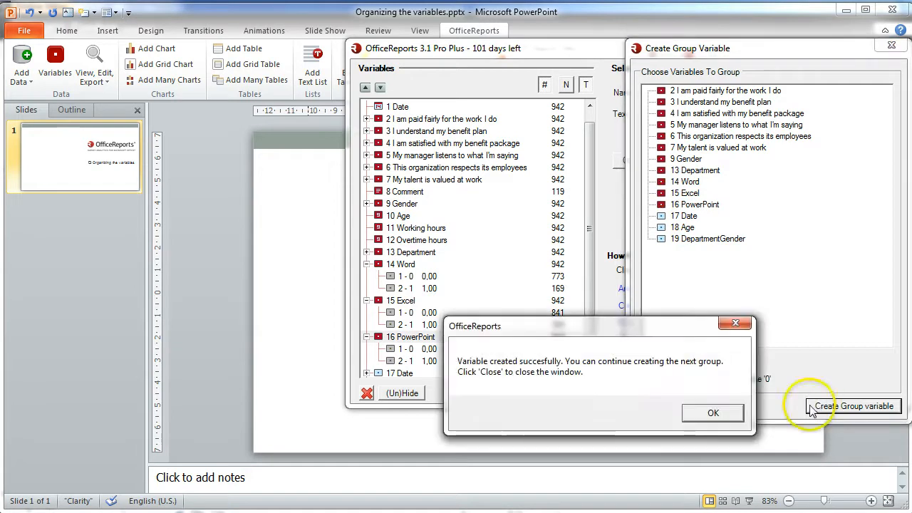
click(720, 414)
click(677, 408)
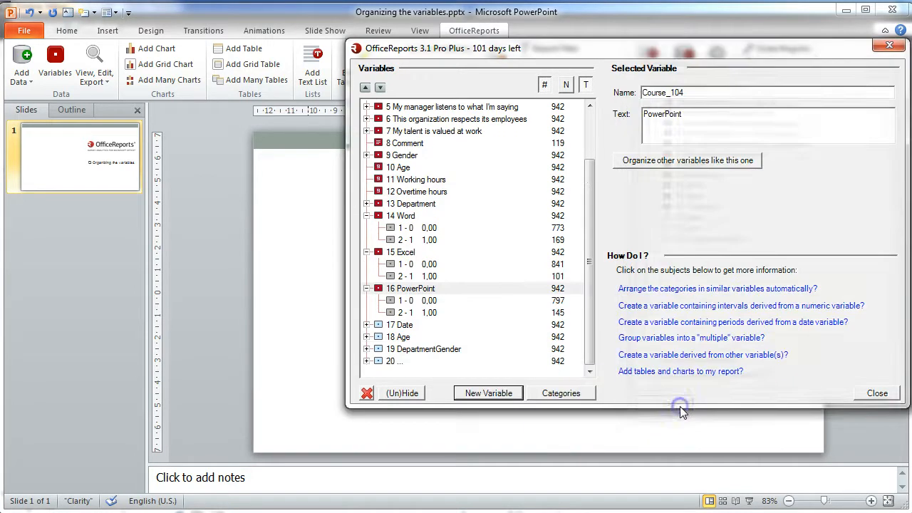
Set the text of the new Word, Excel and PowerPoint group variable to "Group" and collapse the expanded variables.
click(368, 362)
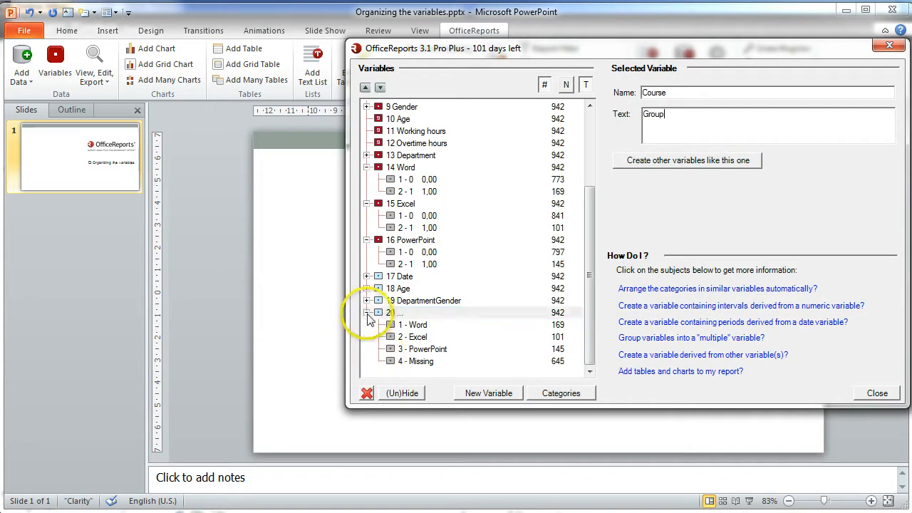
click(367, 313)
click(367, 288)
click(367, 276)
click(368, 264)
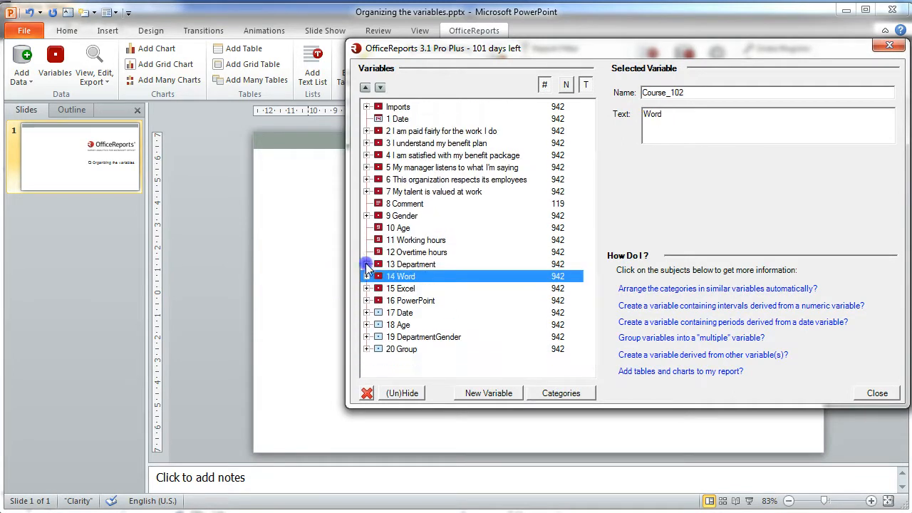
Create a copy of the variable "I am paid fairly for the work I do".
click(411, 133)
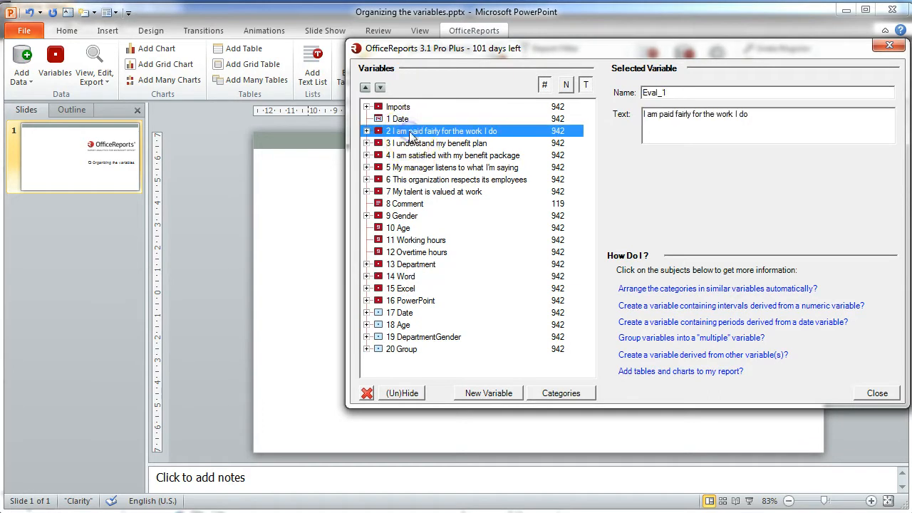
click(478, 396)
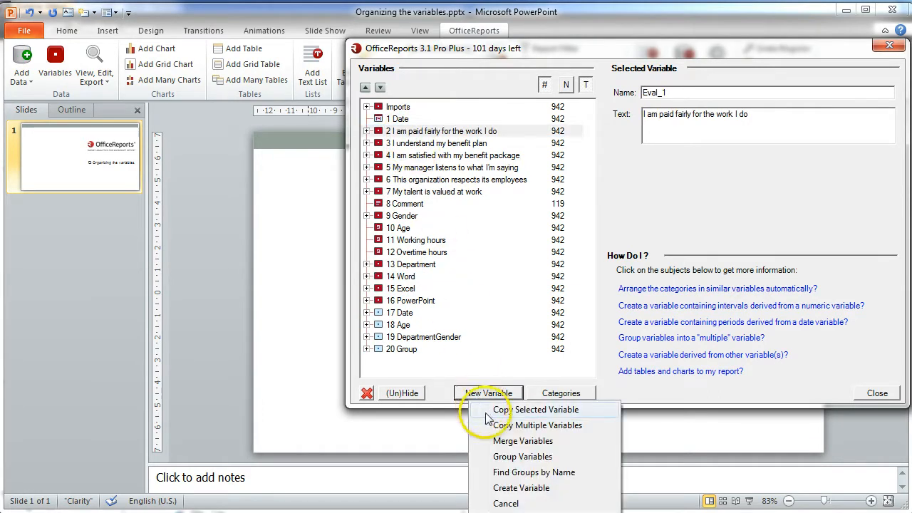
click(485, 410)
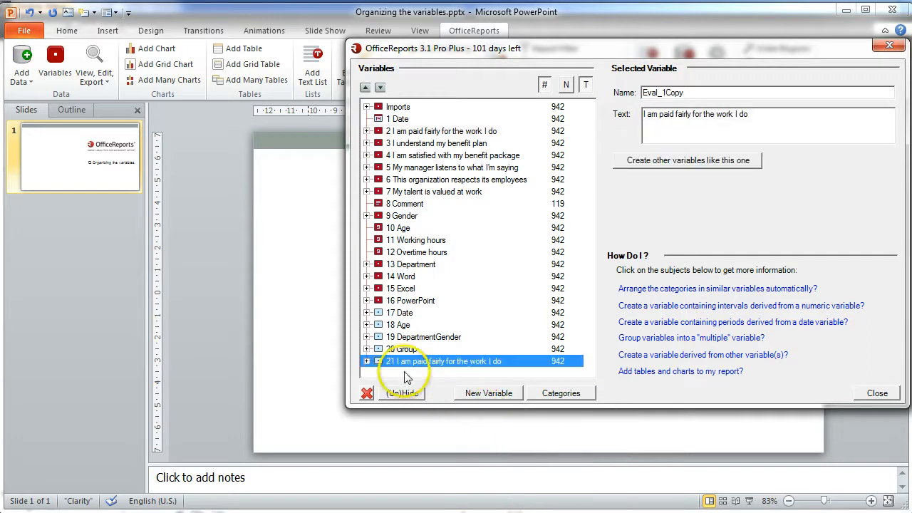
Create a NET of the Strongly Agree and Agree categories in the copied "I am paid fairly for the work I do" variable.
click(366, 361)
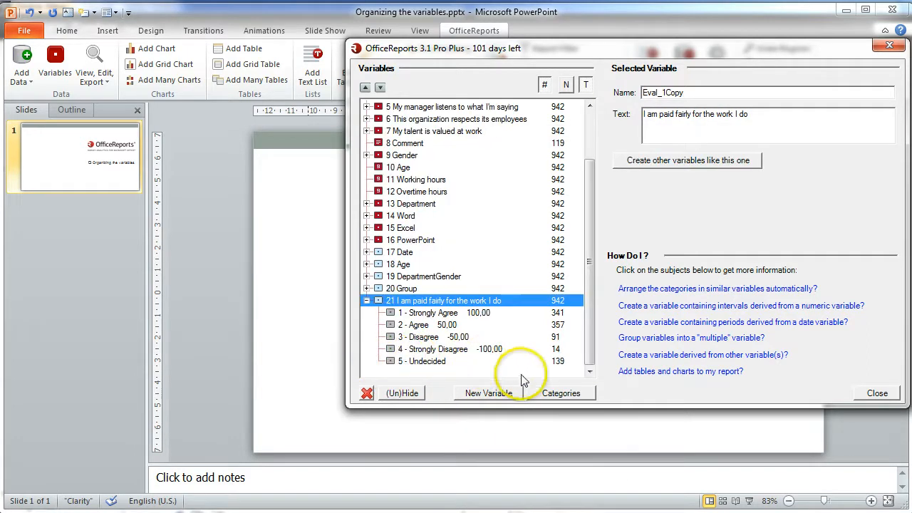
click(557, 397)
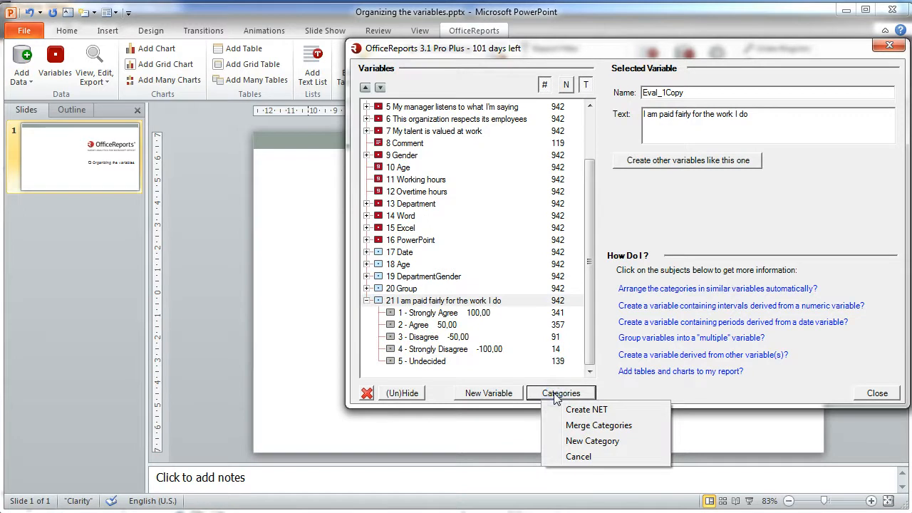
click(568, 411)
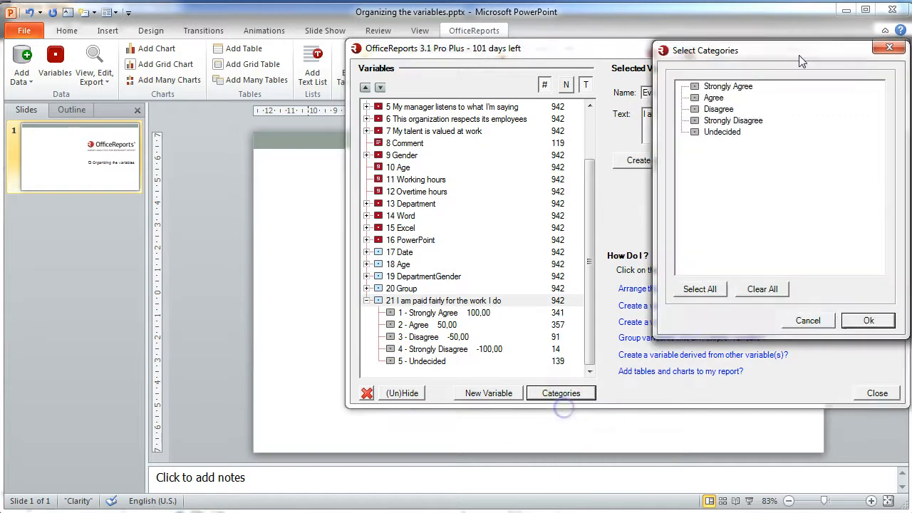
click(747, 89)
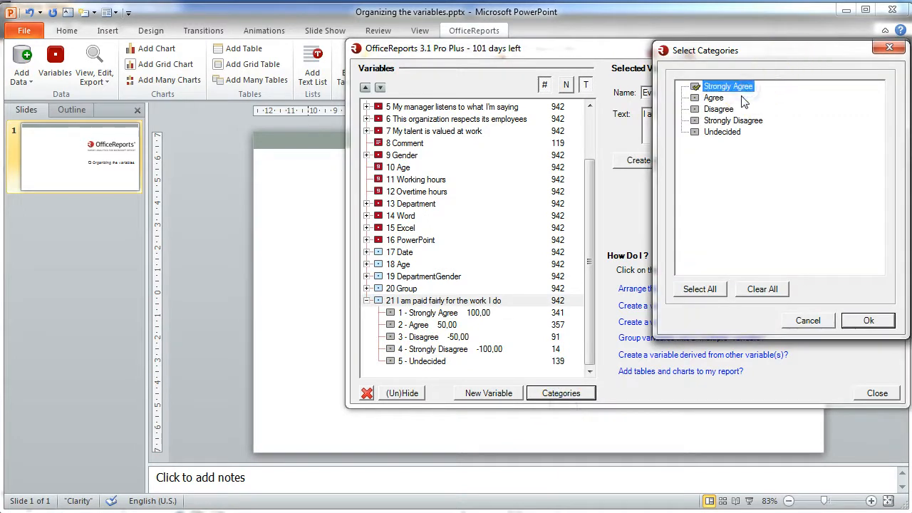
click(741, 100)
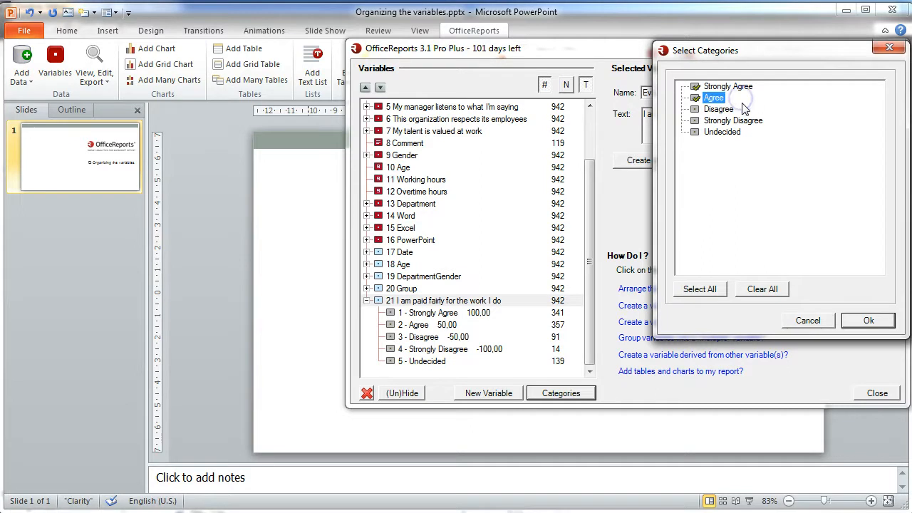
click(863, 320)
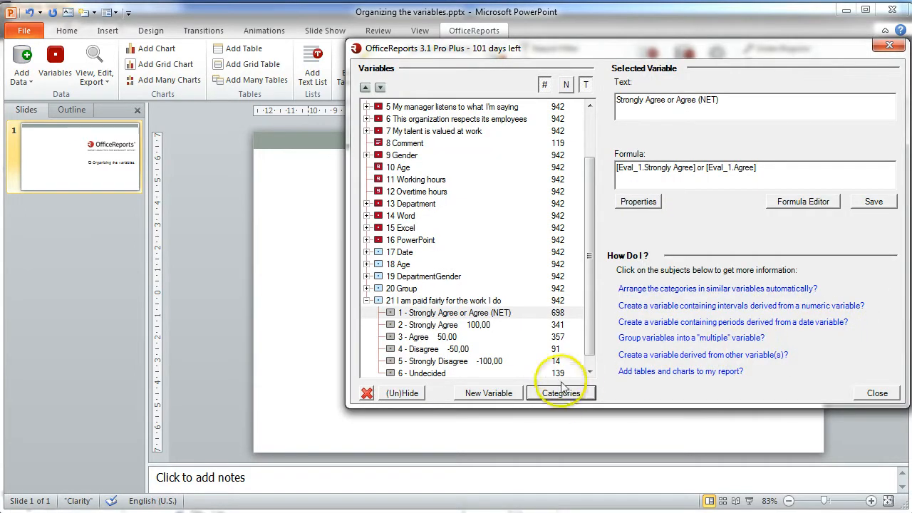
Merge the Disagree and Strongly Disagree categories of the copied variable into one category and collapse the variable.
click(560, 398)
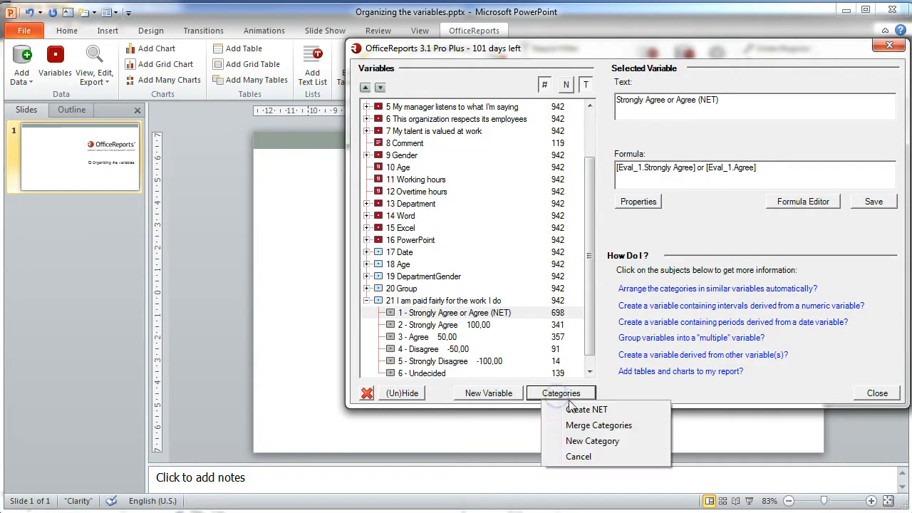
click(593, 426)
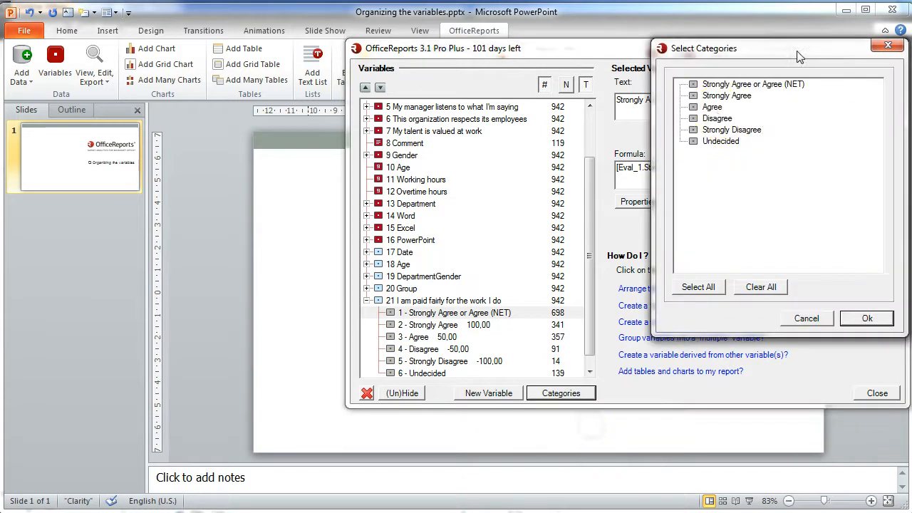
click(717, 119)
click(720, 131)
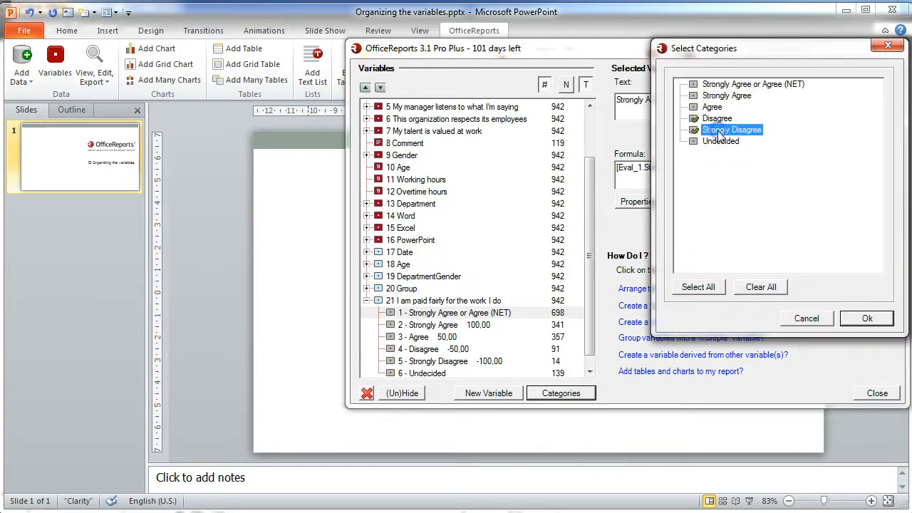
click(867, 318)
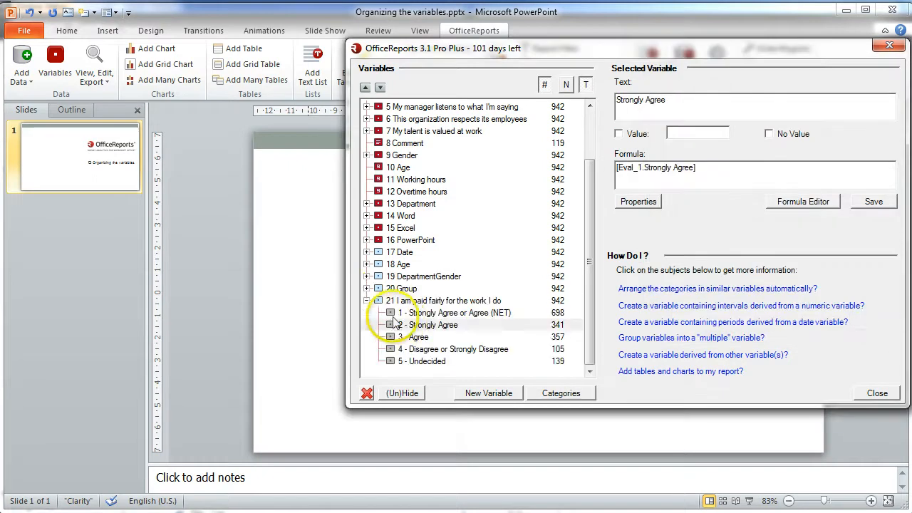
click(366, 300)
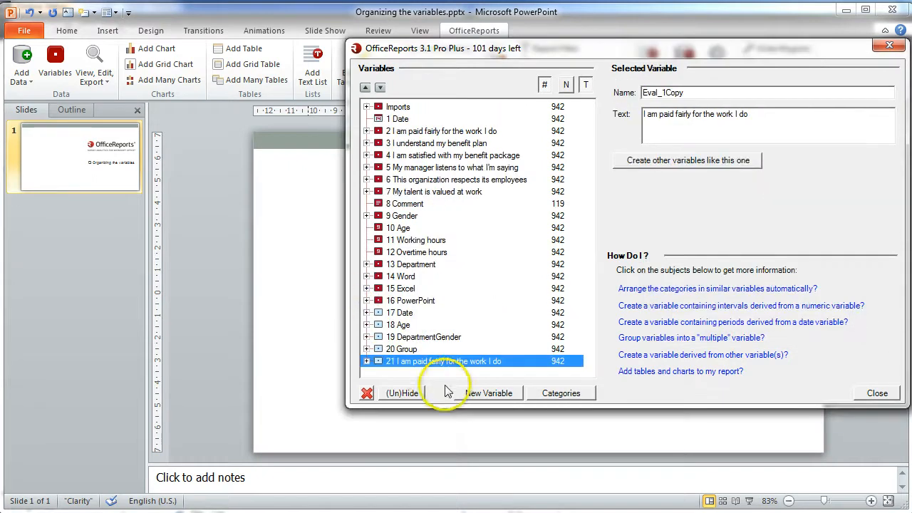
Create a new numerical variable named "Working hours per week".
click(479, 393)
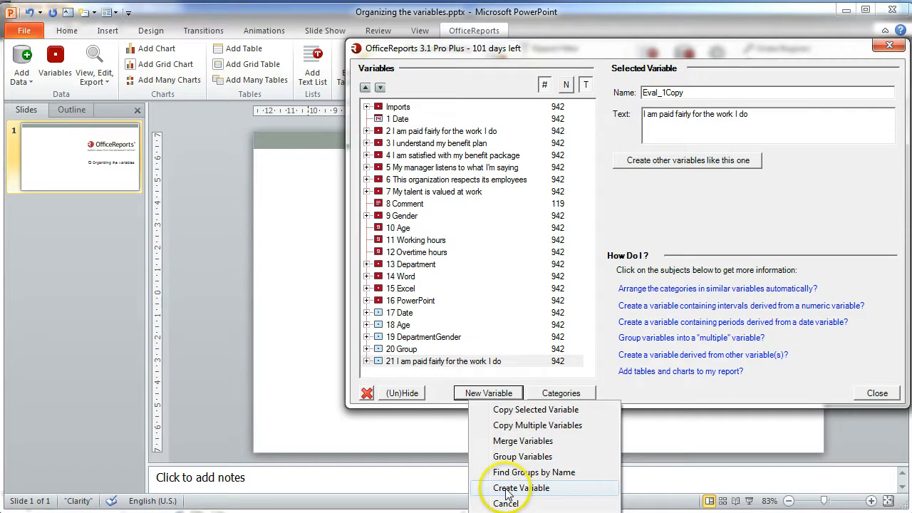
click(508, 490)
text(Working hours per week)
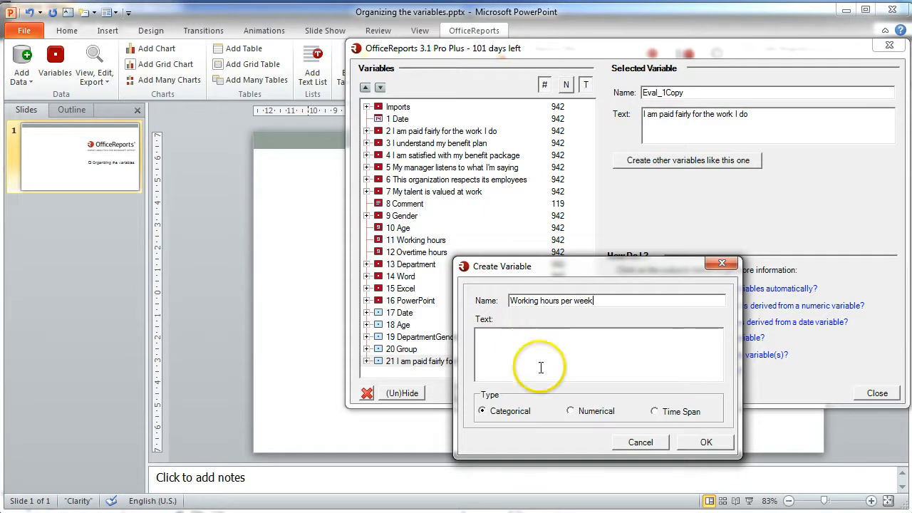
click(572, 412)
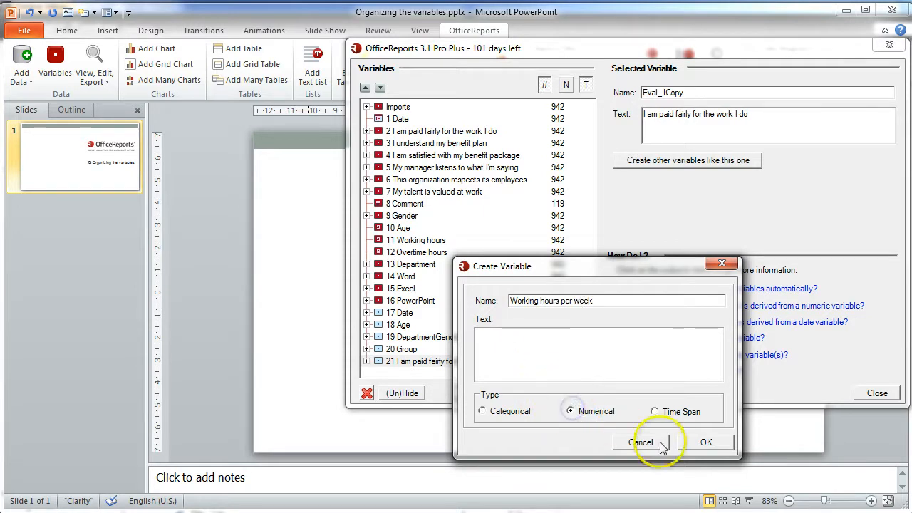
click(695, 442)
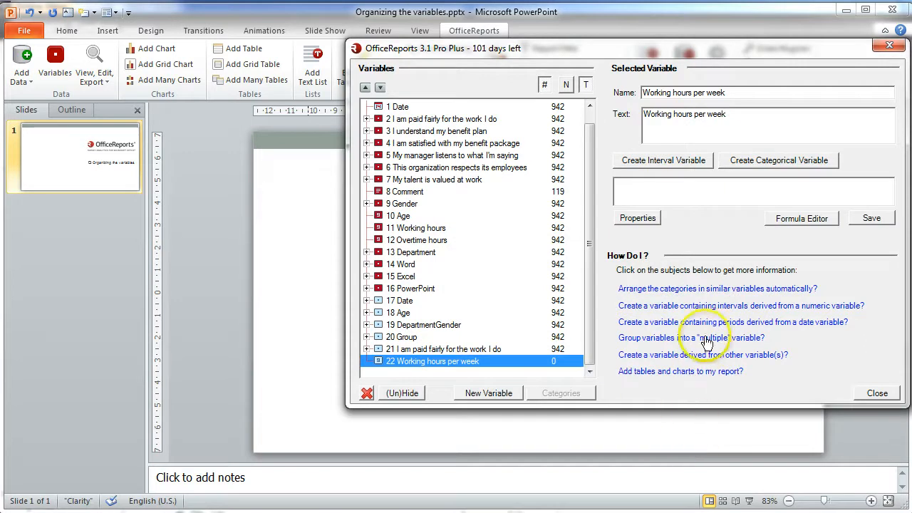
Define the formula of "Working hours per week" as [Working_hours] / 52 and close the variables window.
click(784, 218)
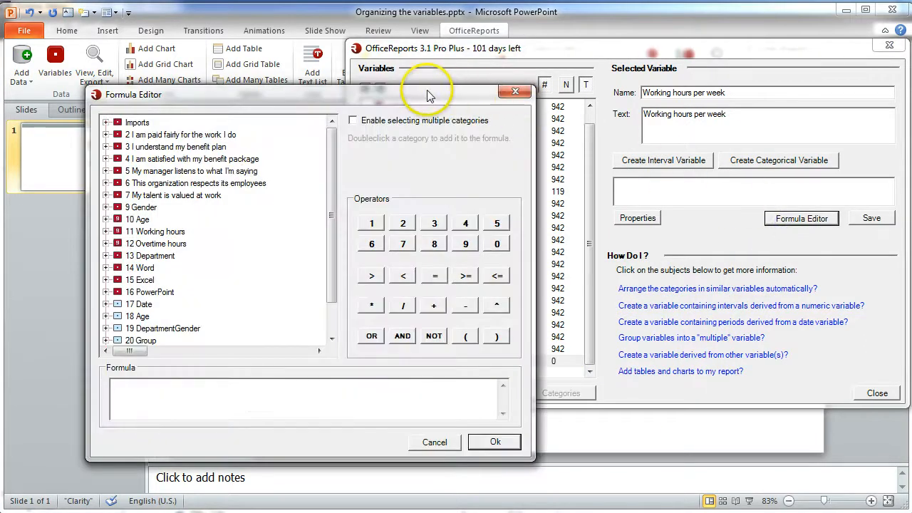
click(106, 232)
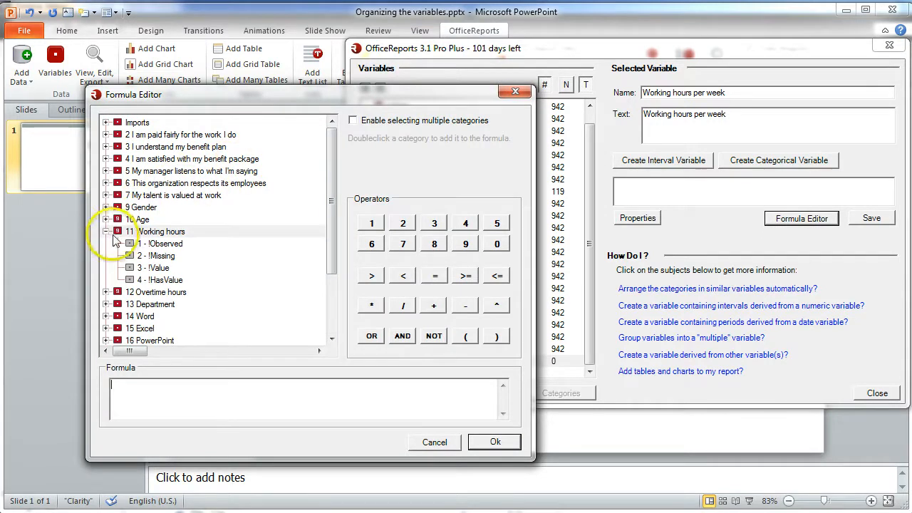
double_click(153, 267)
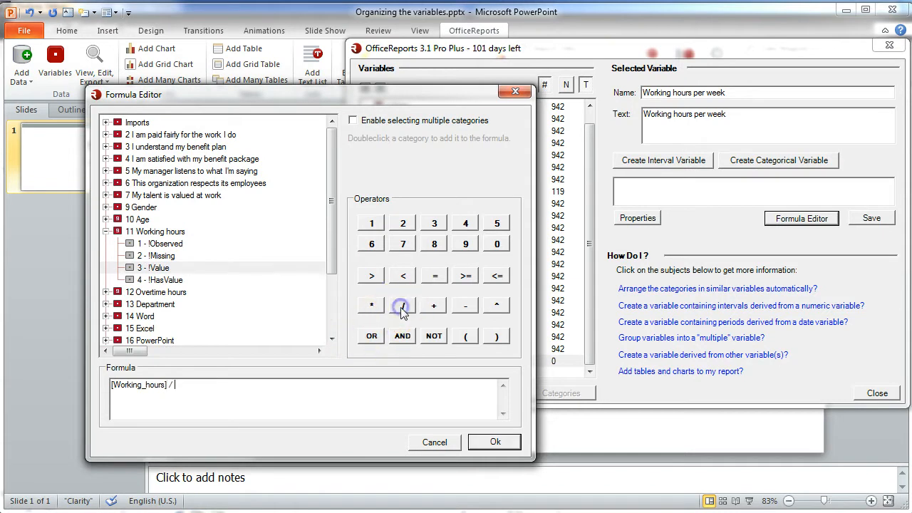
click(497, 223)
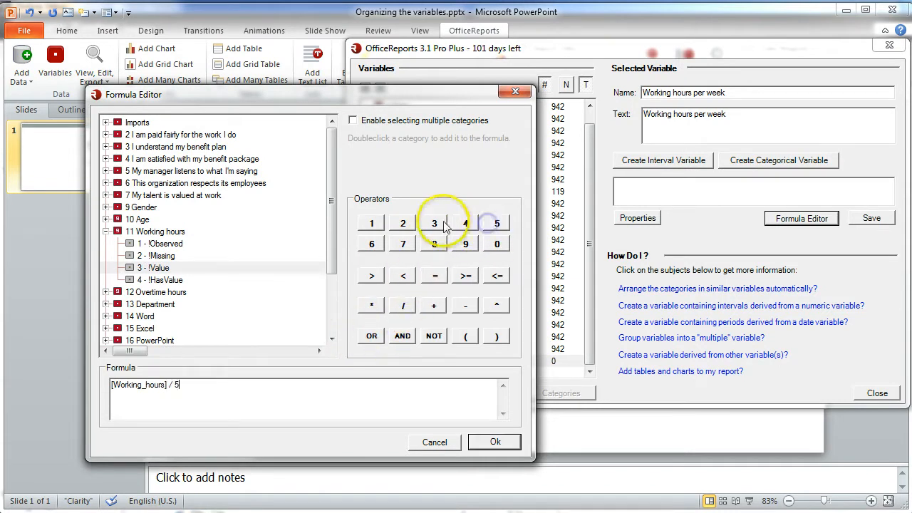
click(404, 223)
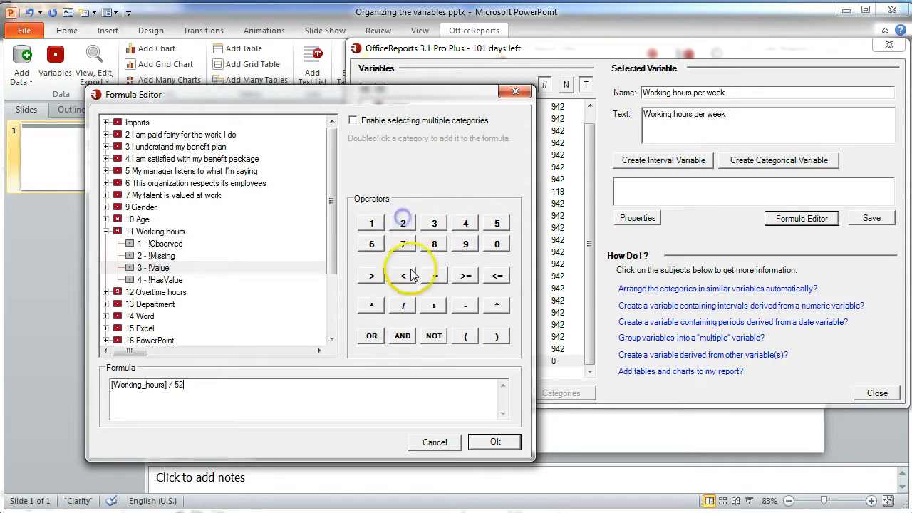
click(487, 443)
click(877, 392)
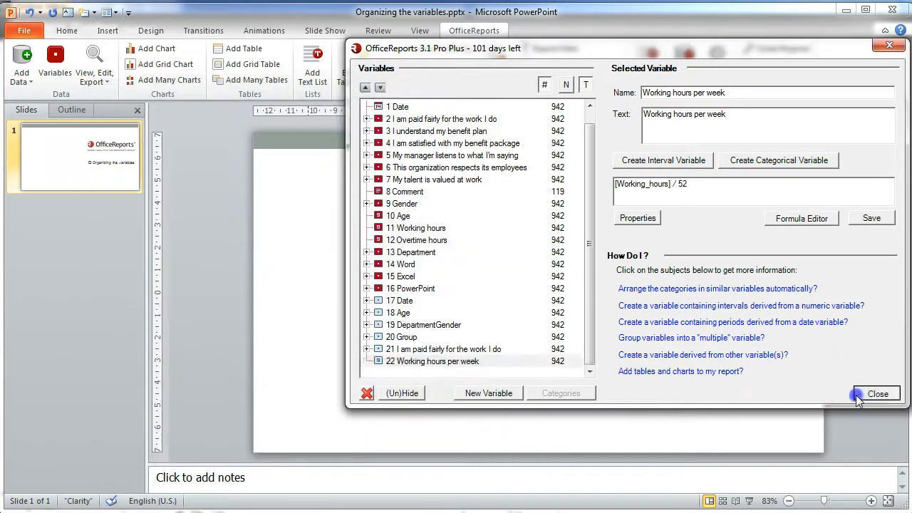